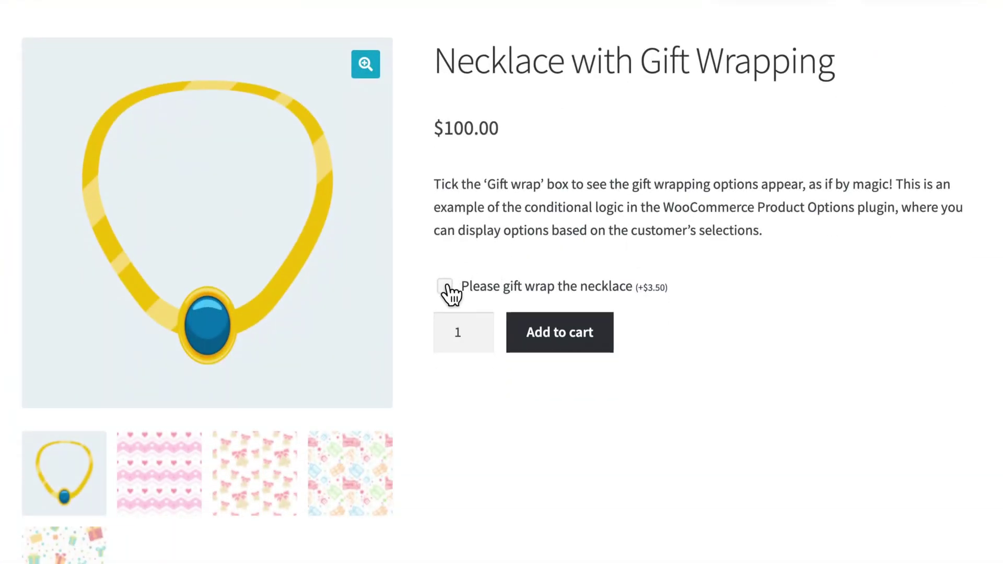
Step: Tick 'Please gift wrap the necklace' and scroll to view the wrapping paper and ribbon choices
click(445, 286)
scroll(447, 292, down, 4)
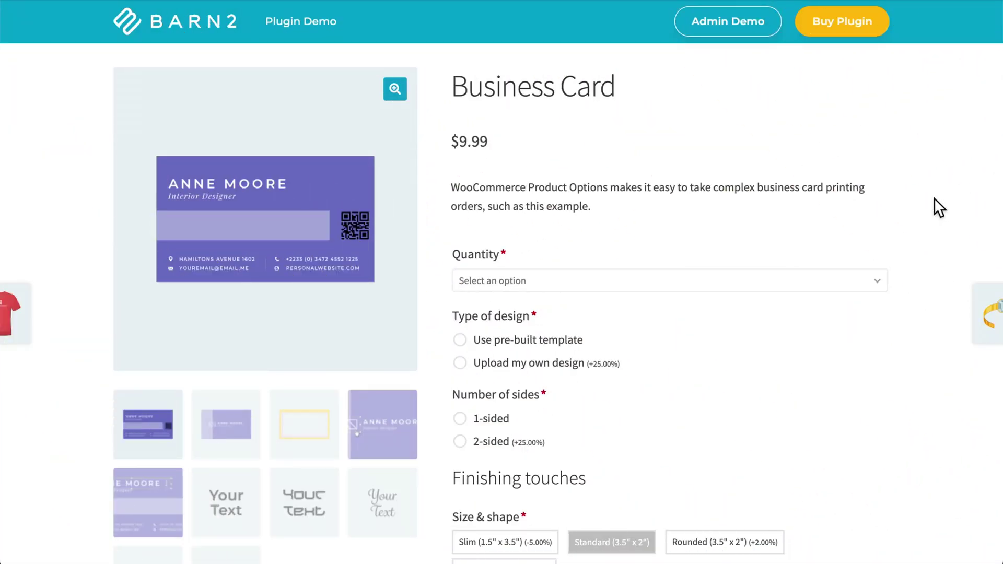
Step: Switch the Type of design back and forth between pre-built template and Upload my own design
scroll(935, 199, down, 4)
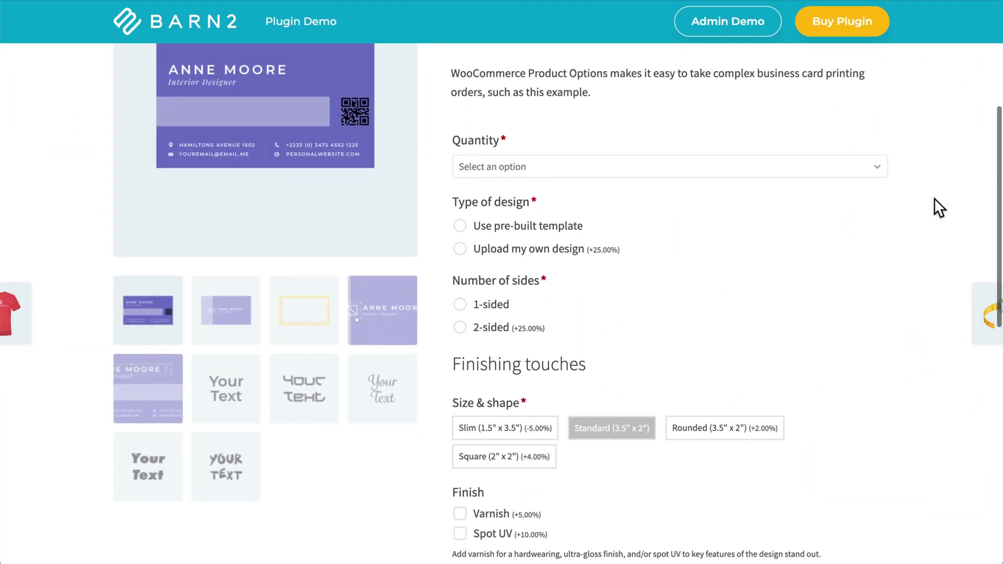
scroll(935, 199, down, 2)
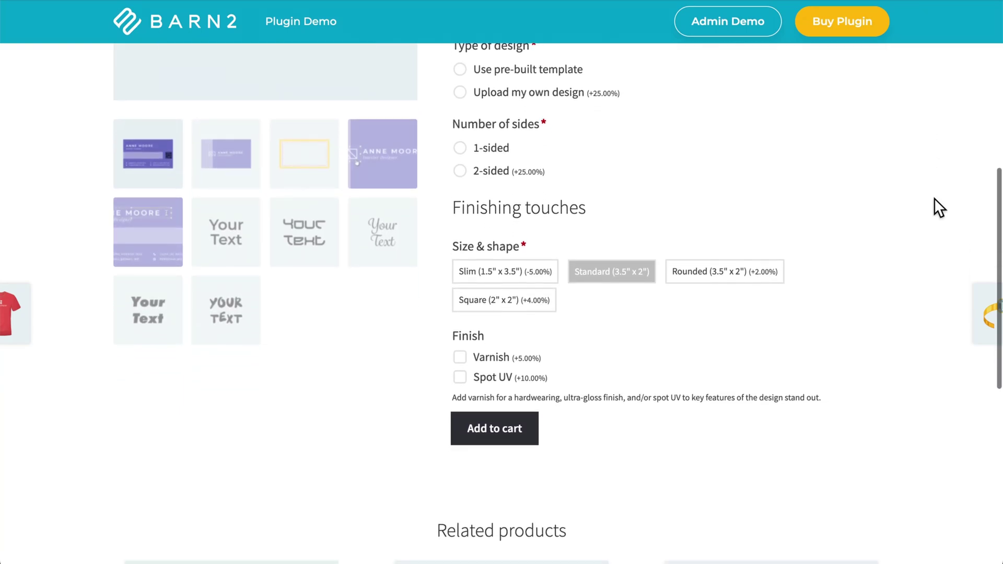
scroll(935, 199, up, 1)
scroll(934, 199, up, 2)
scroll(935, 198, down, 3)
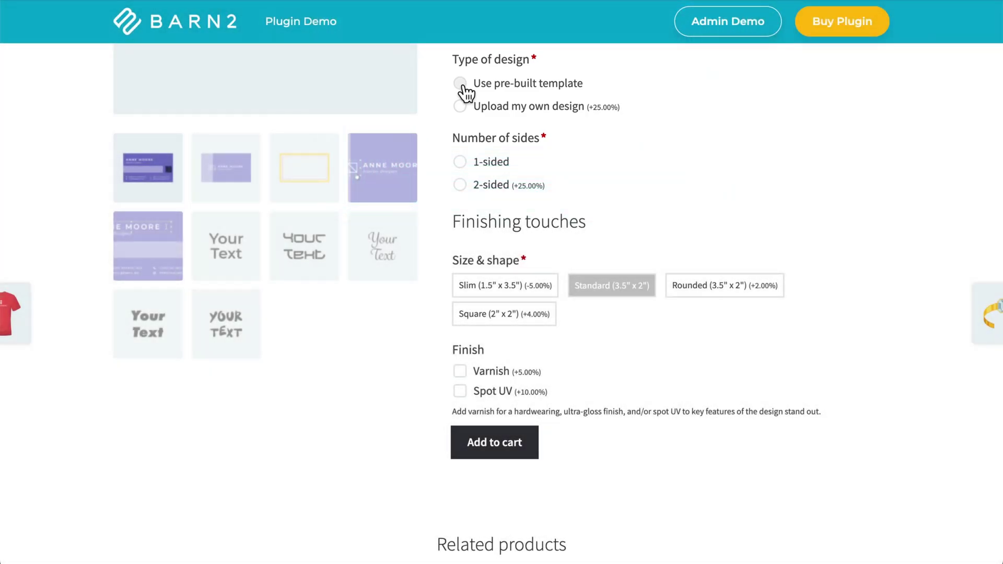
click(462, 86)
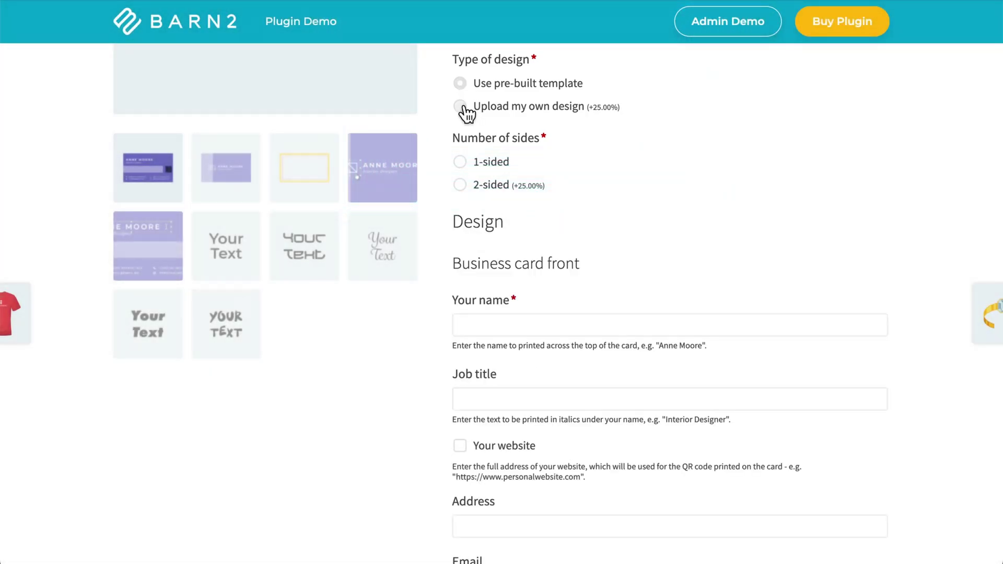
click(462, 107)
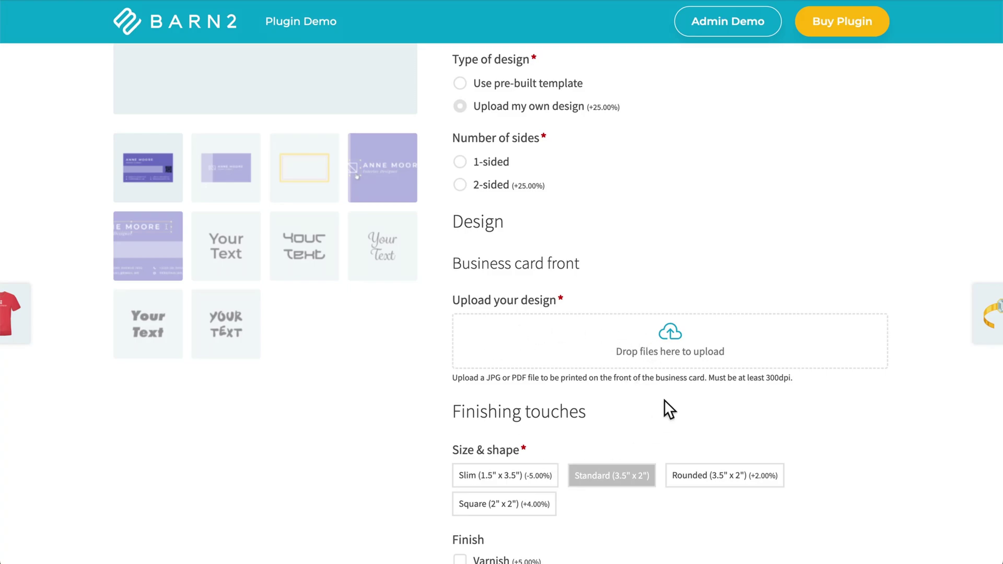
click(462, 86)
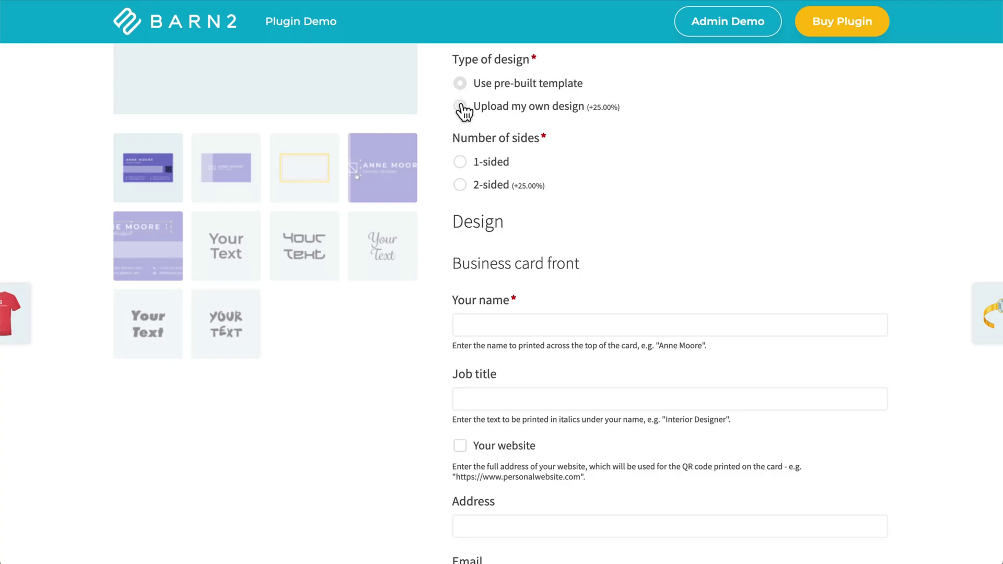
click(461, 107)
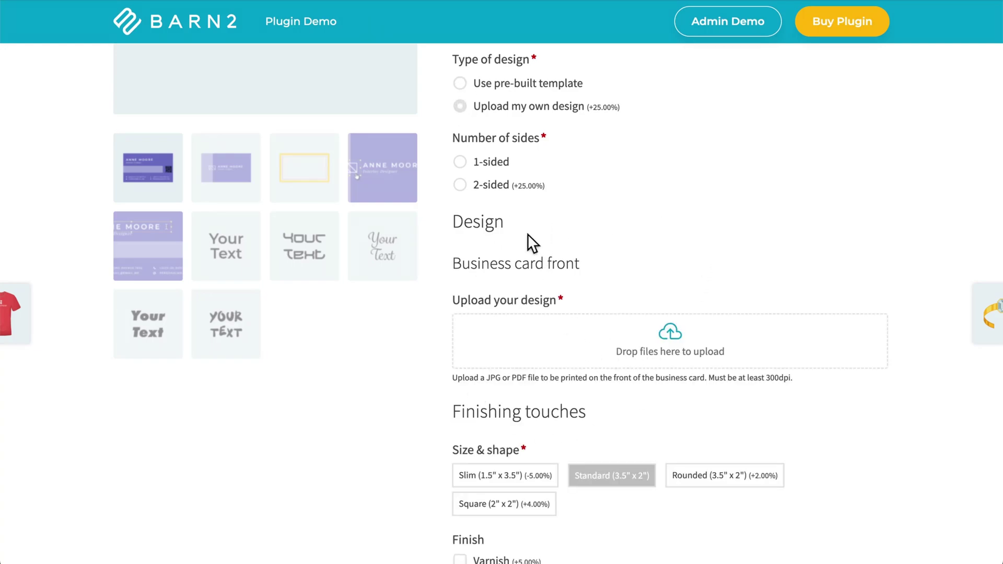
click(462, 85)
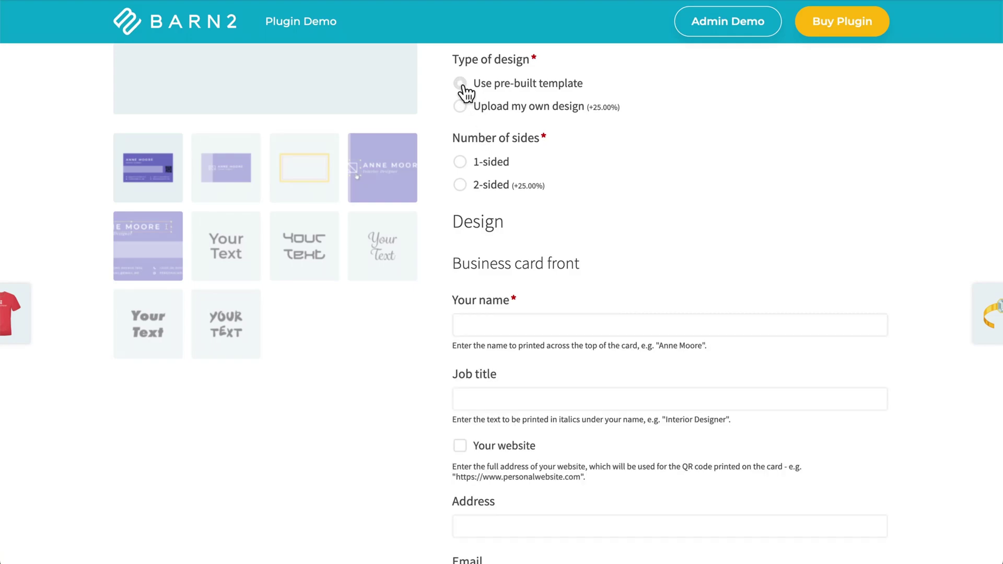
Step: Settle on Upload my own design so the upload drop zone replaces the name fields
scroll(500, 369, down, 5)
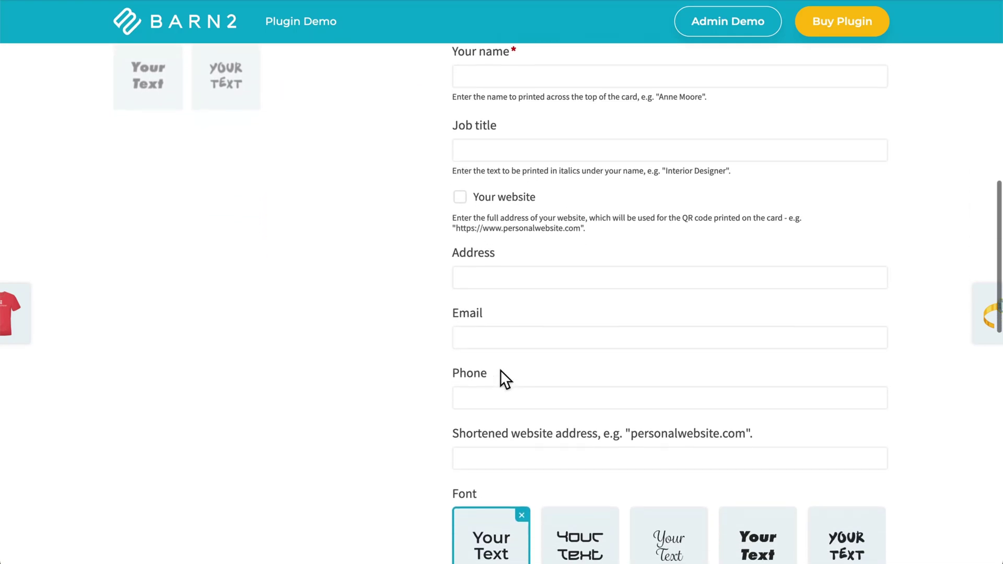
scroll(501, 369, up, 4)
scroll(500, 369, up, 2)
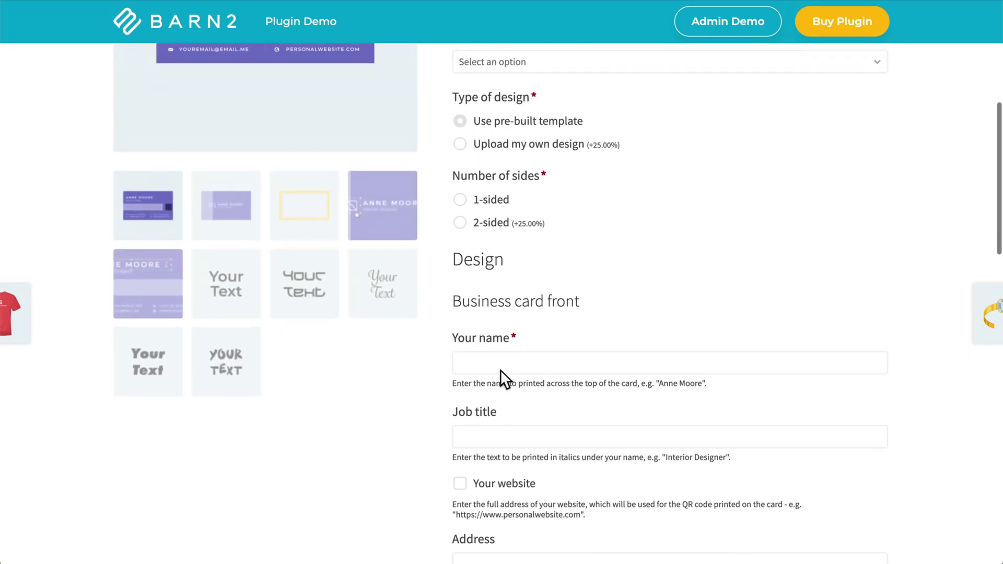
click(461, 147)
scroll(588, 240, down, 1)
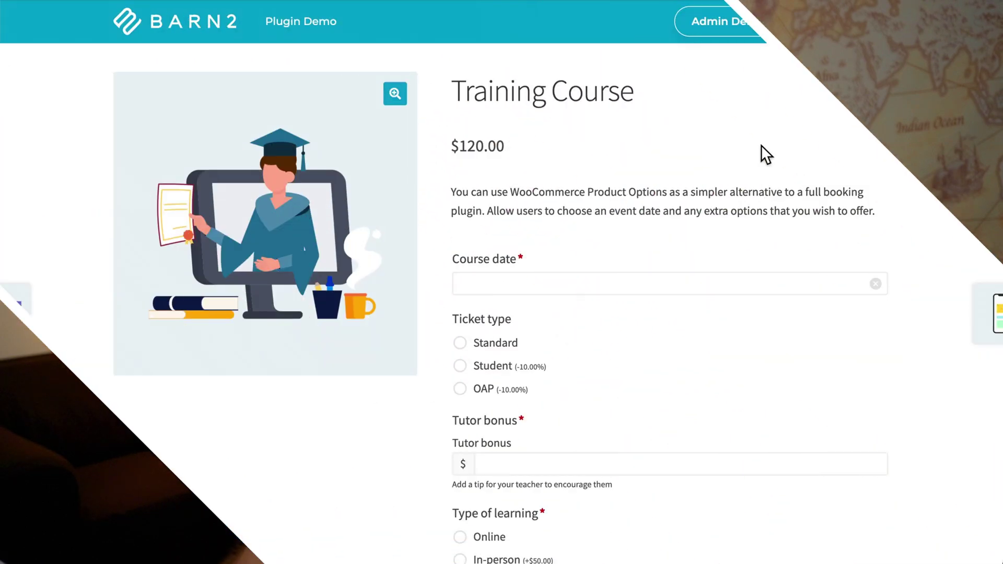
Step: Pick the OAP ticket type instead of Student and choose In-person learning, totalling $158.00
scroll(761, 146, down, 3)
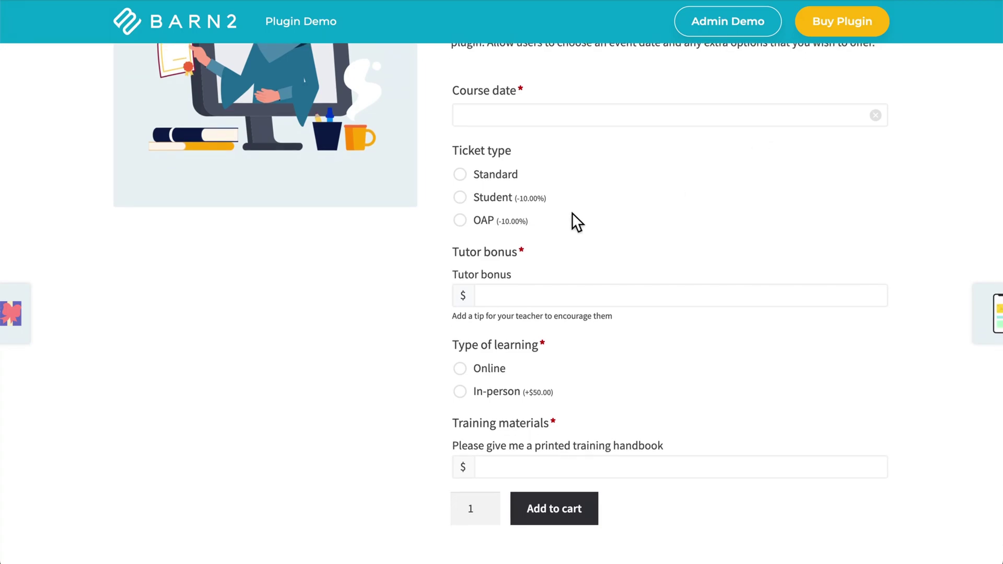
click(463, 200)
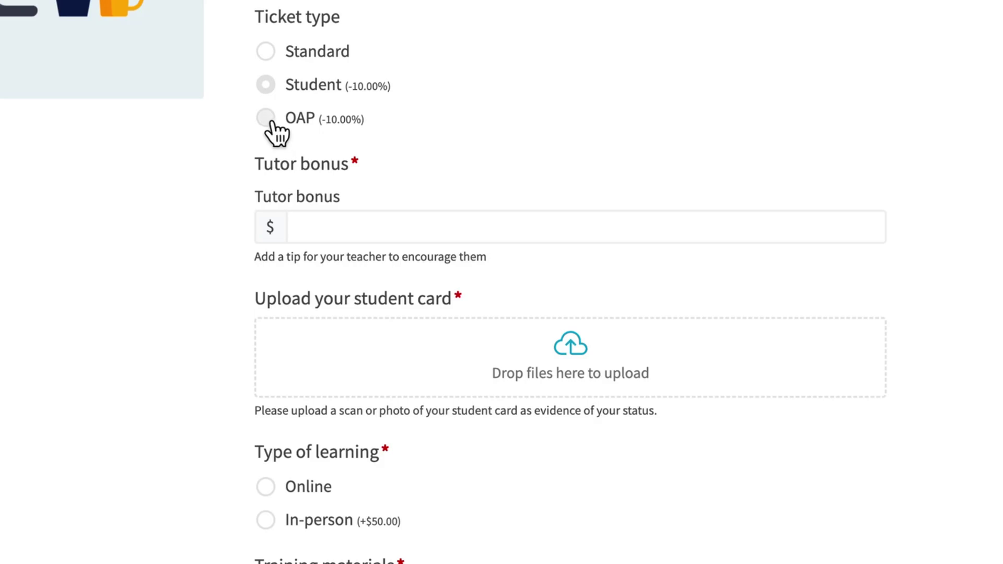
click(269, 121)
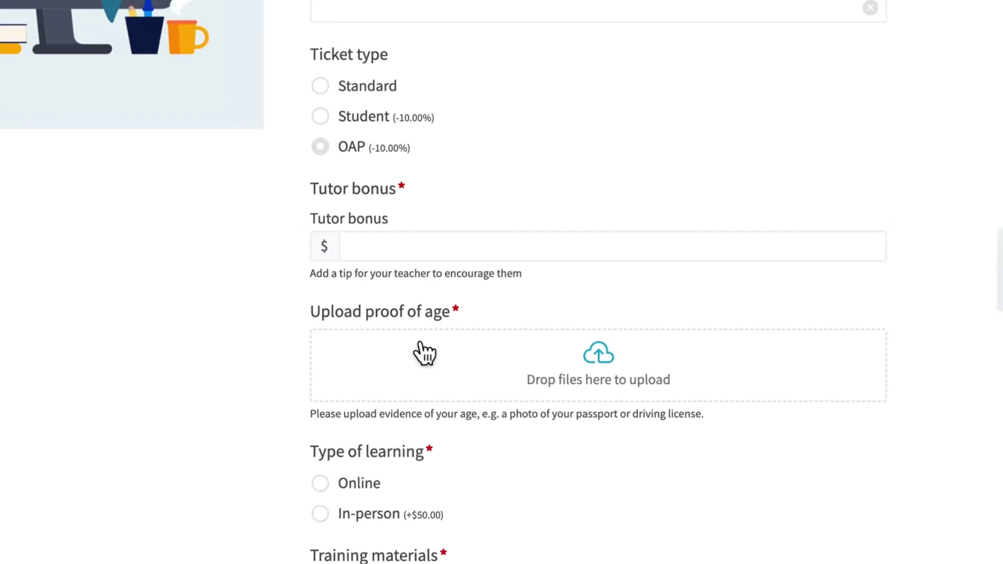
scroll(522, 287, down, 5)
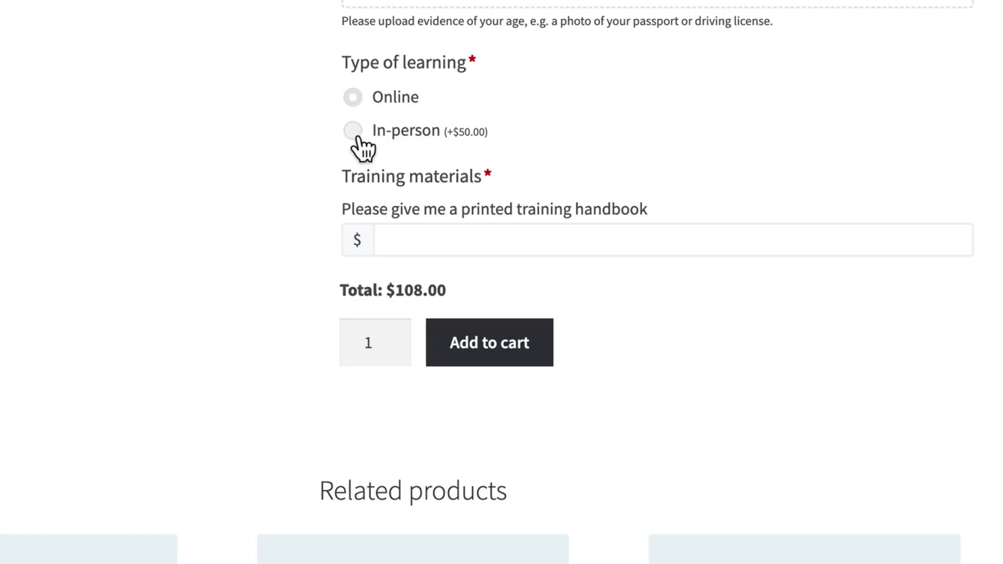
click(353, 131)
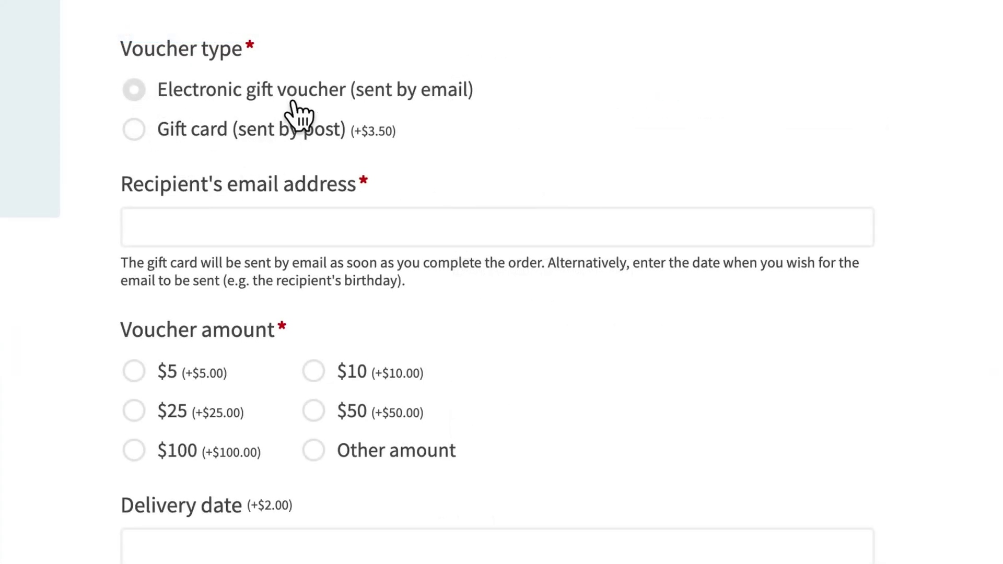
Step: Select 'Gift card (sent by post)' as the voucher type
click(128, 136)
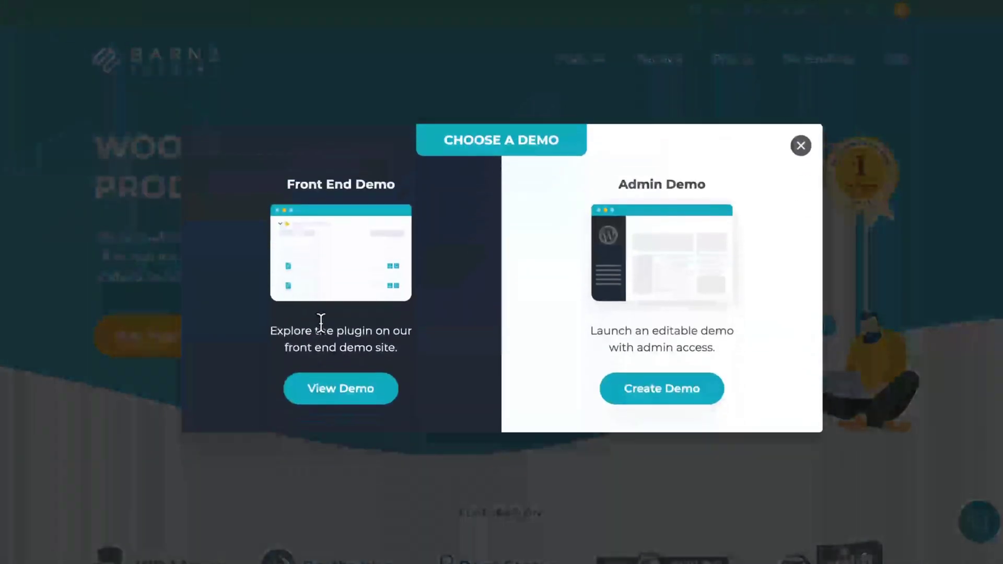
Step: Choose Create Demo under Admin Demo in the Choose a Demo popup
click(638, 381)
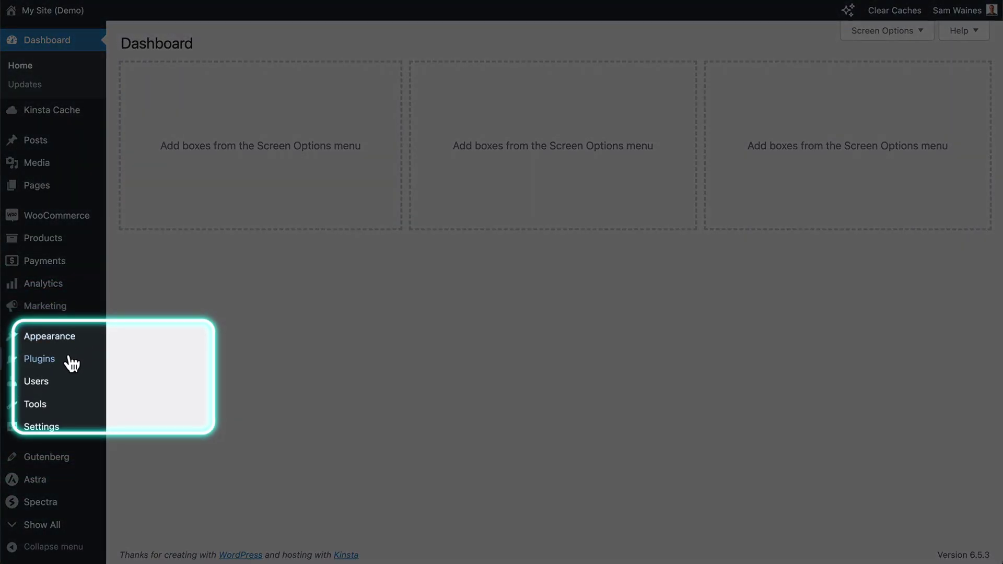
Step: Upload the WooCommerce Product Options plugin zip, install it and activate it
mouse_move(69, 364)
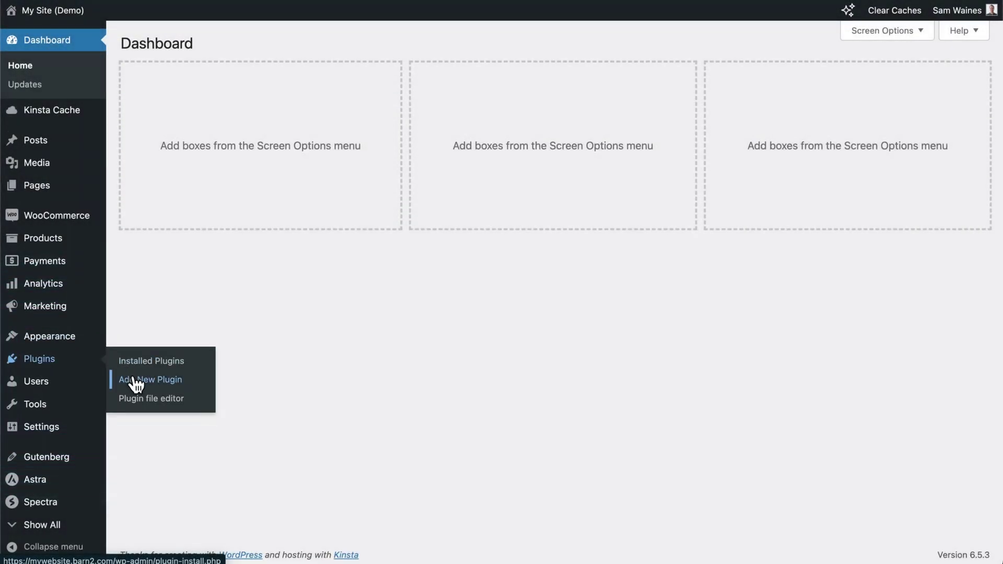
click(134, 380)
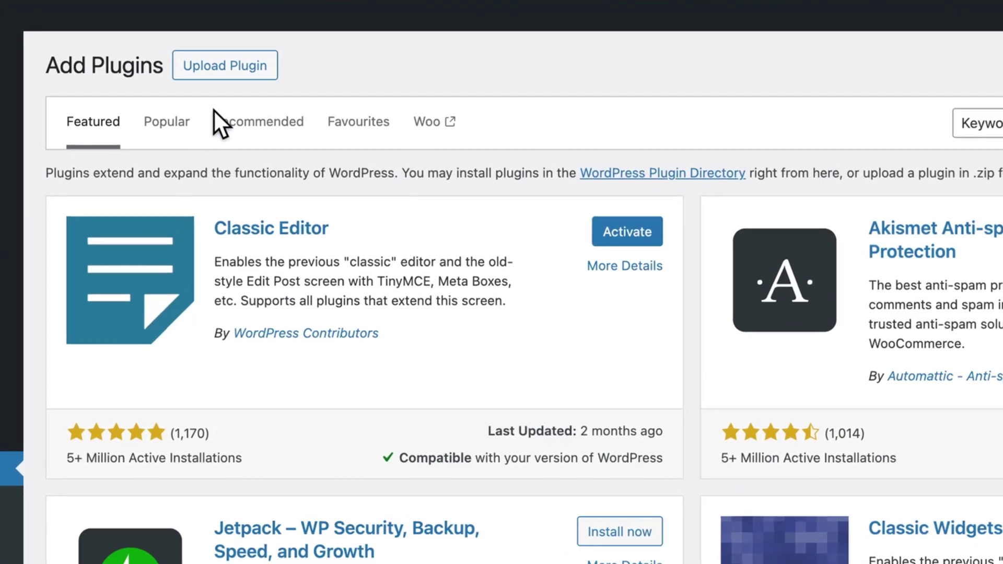
click(239, 76)
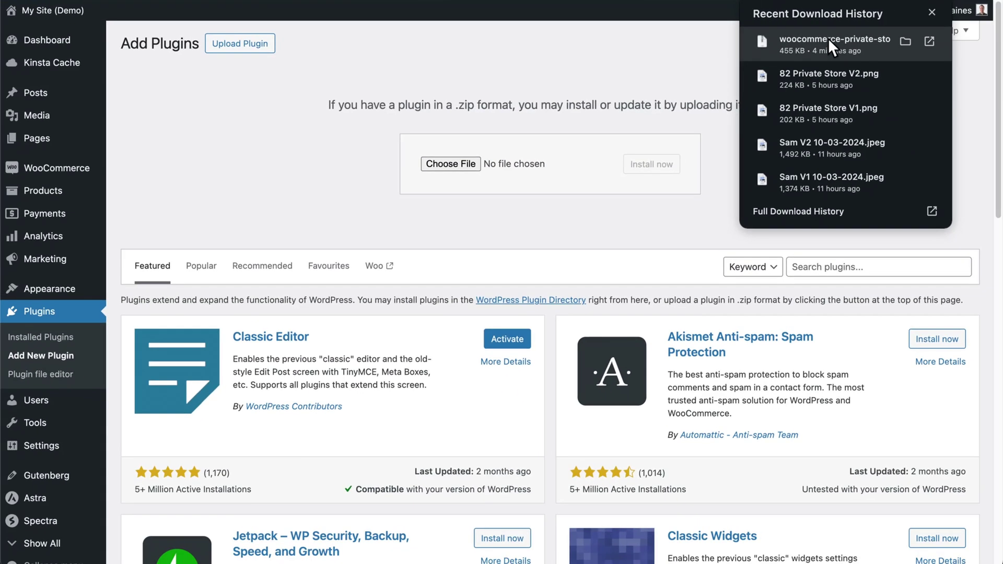
drag(829, 40, 553, 168)
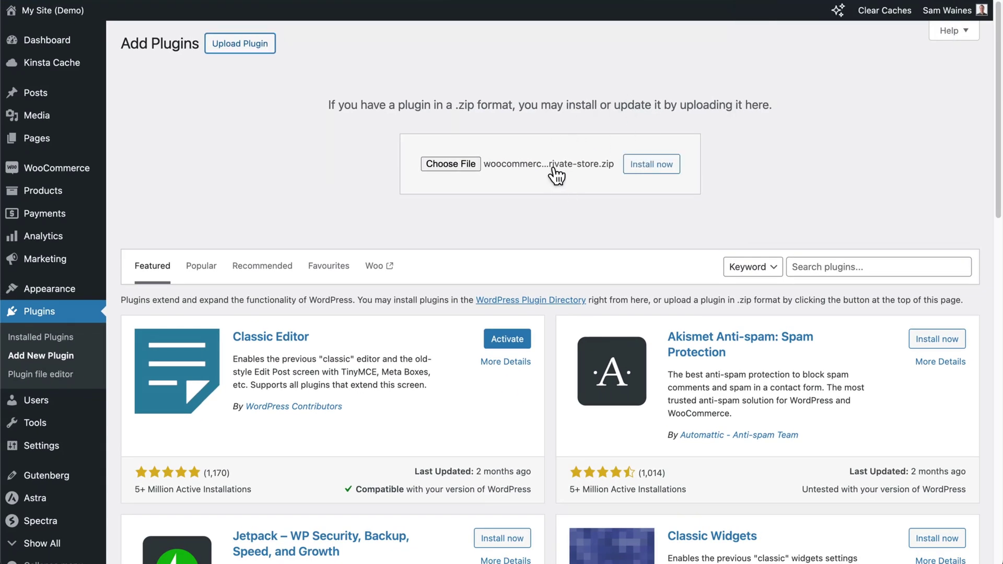
click(664, 170)
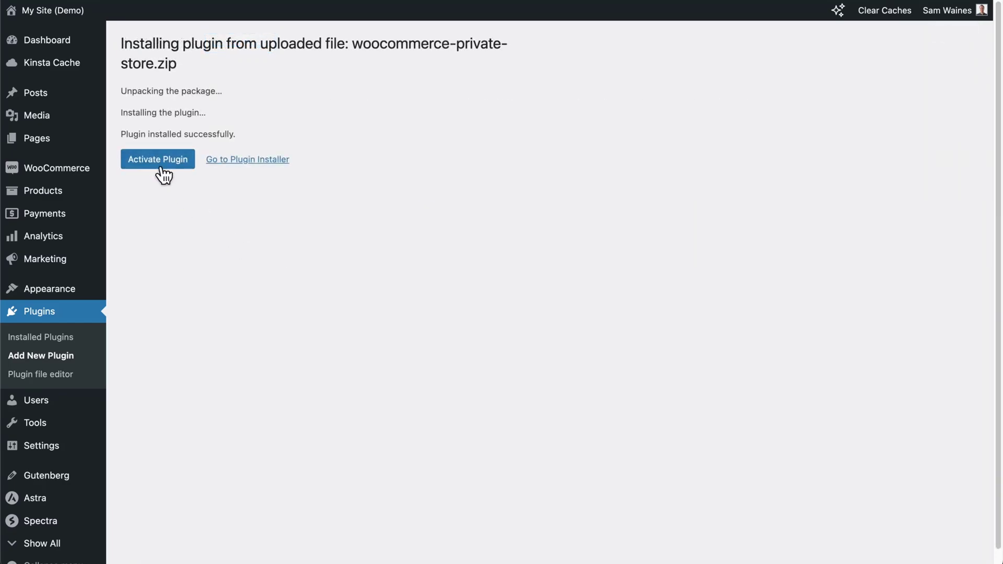
click(157, 163)
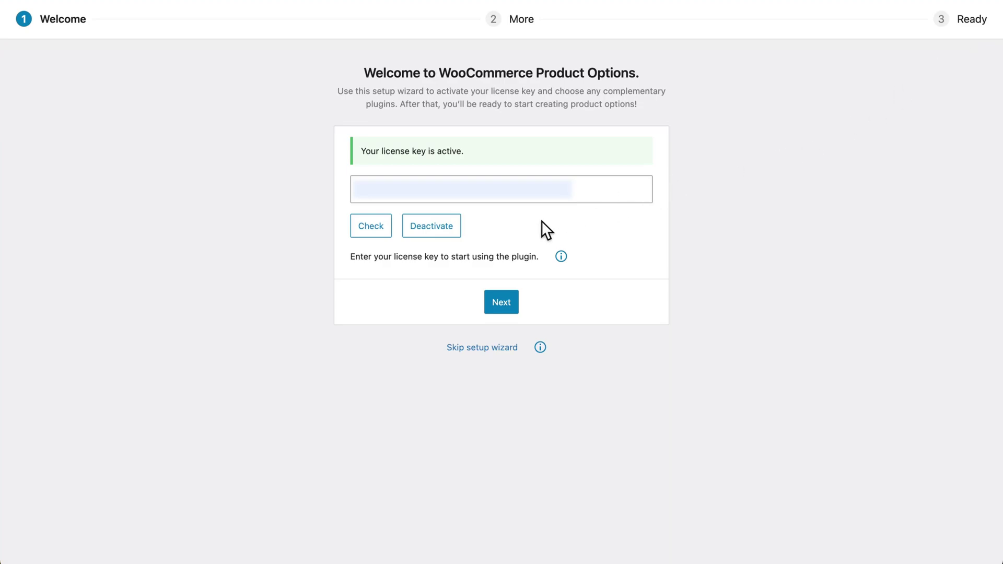
Step: Skip the setup wizard and view the plugin's general Settings tab
click(488, 349)
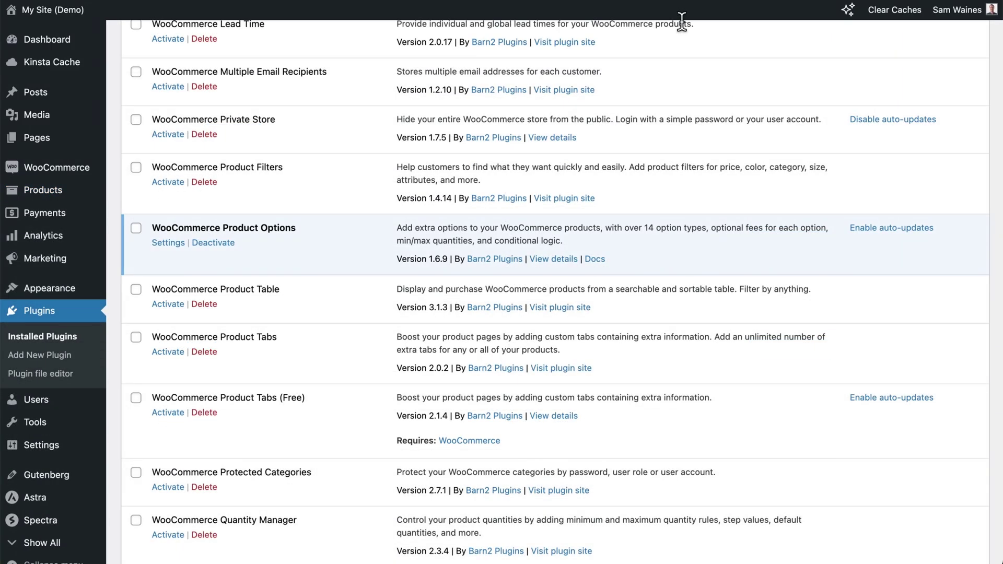
click(168, 243)
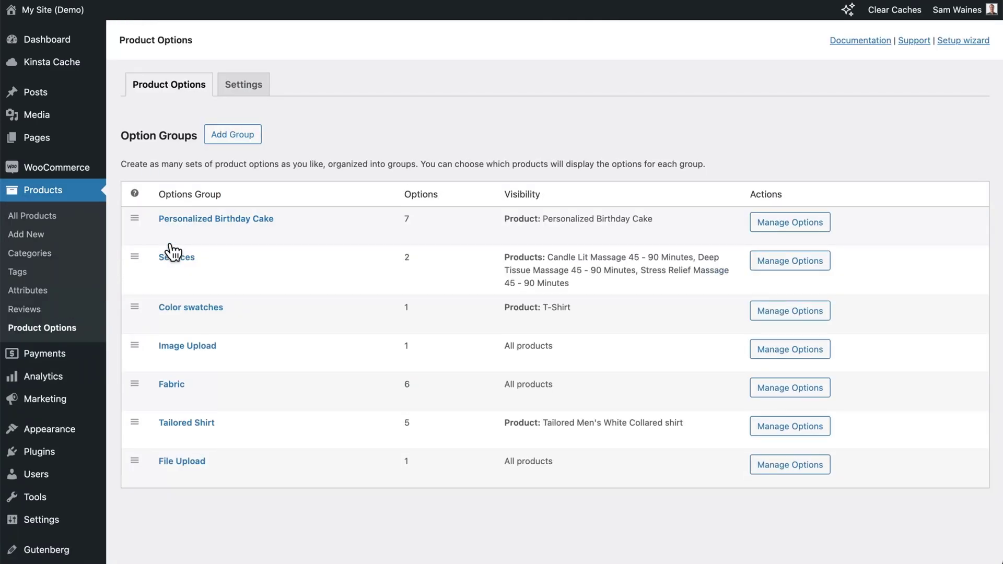
click(253, 92)
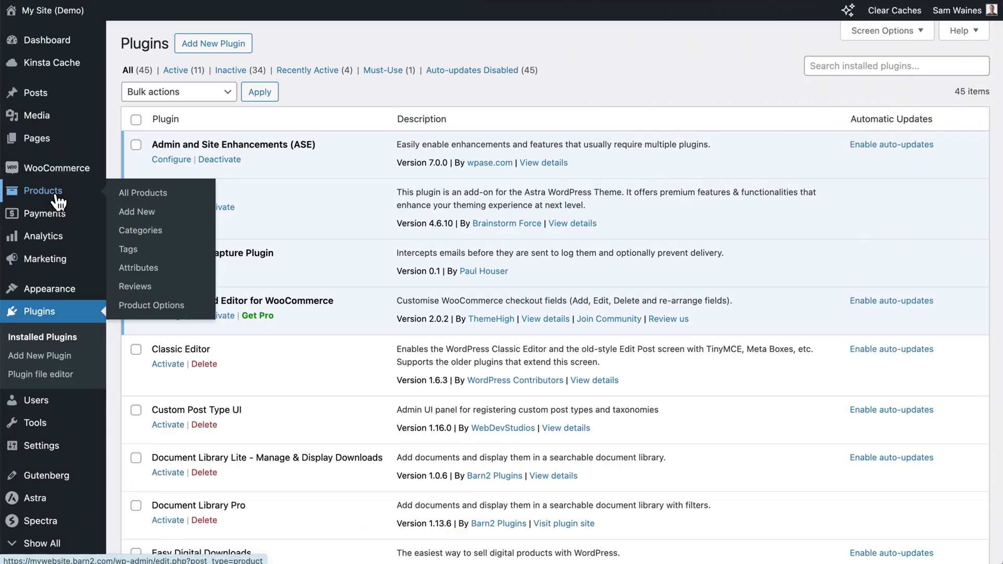
Step: Edit the Size & Color swatches group, switching Visibility to global and back to specific products
click(156, 312)
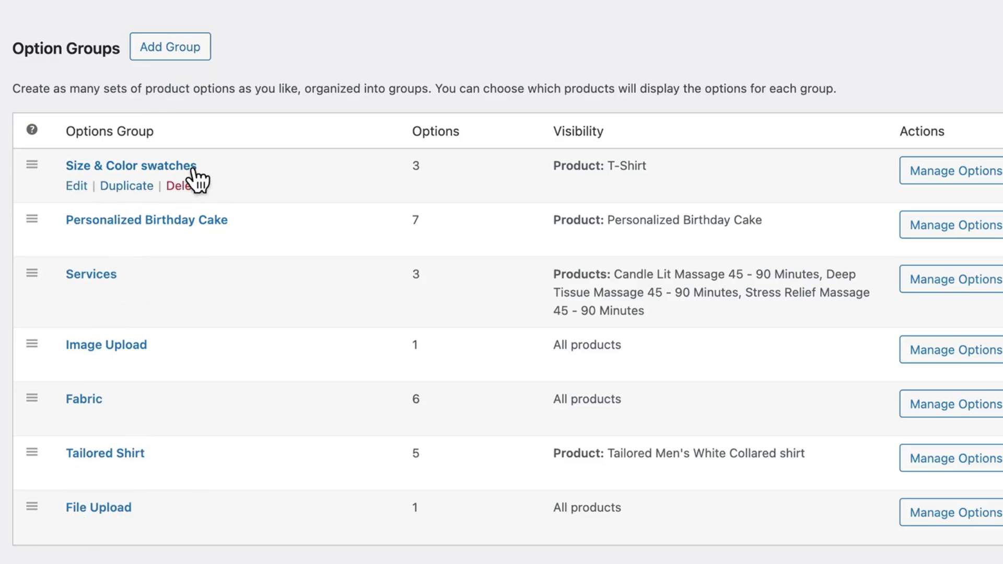
click(82, 190)
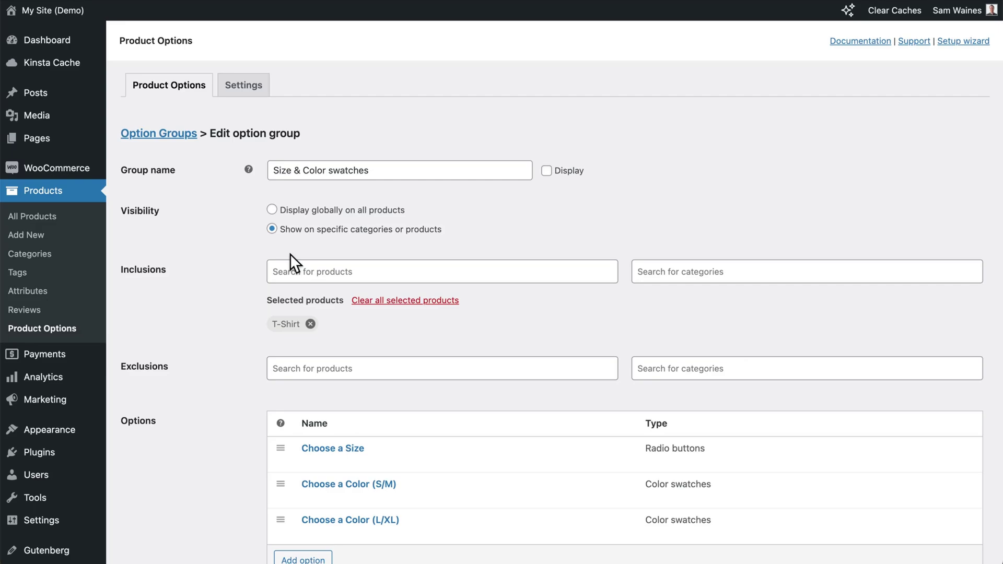
scroll(163, 481, down, 3)
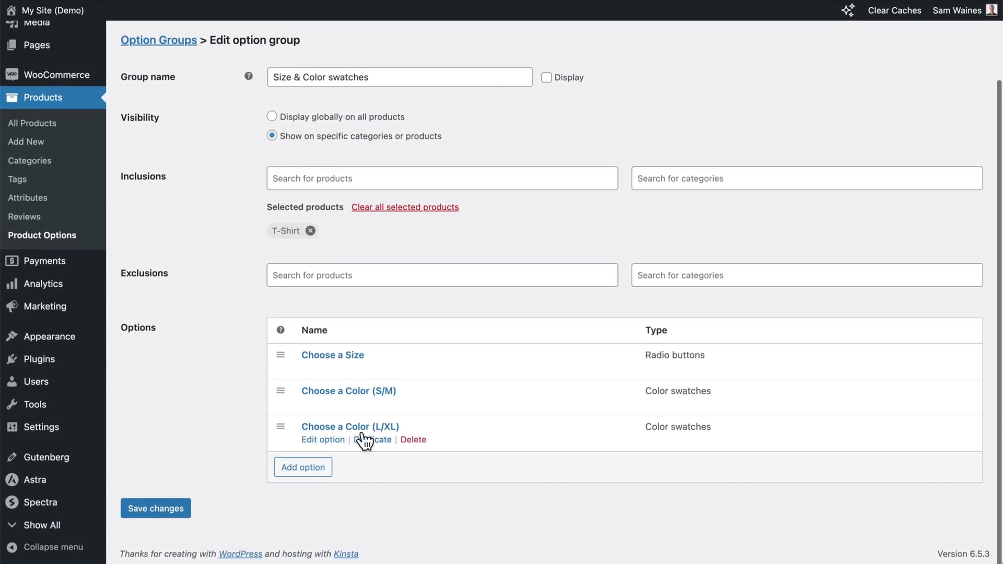
scroll(209, 294, up, 3)
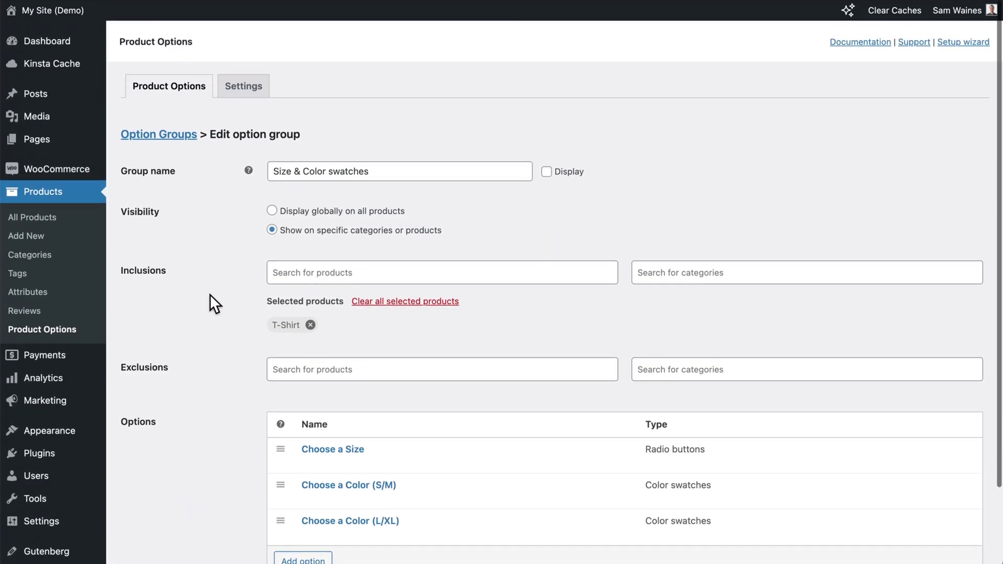
scroll(315, 325, down, 2)
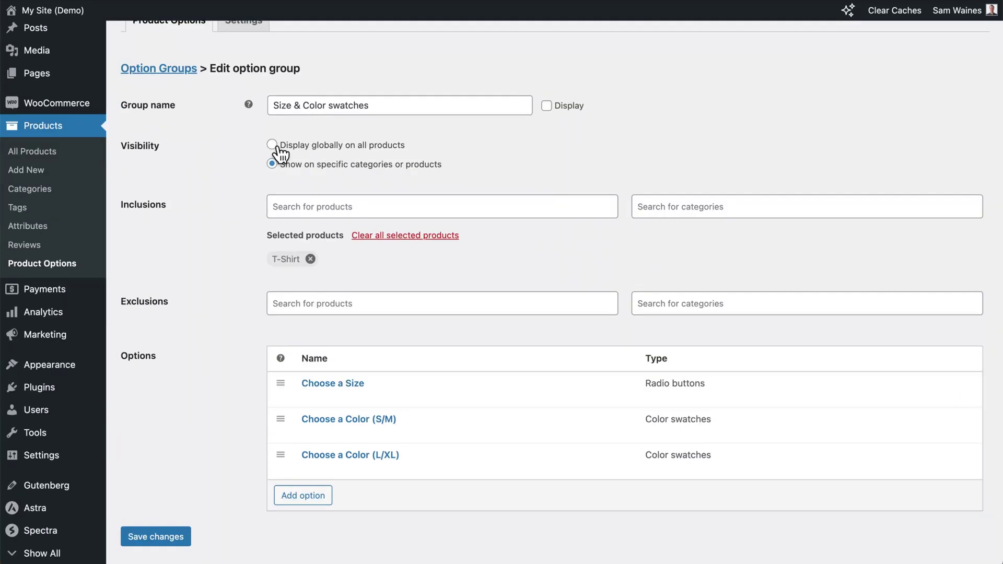
click(272, 145)
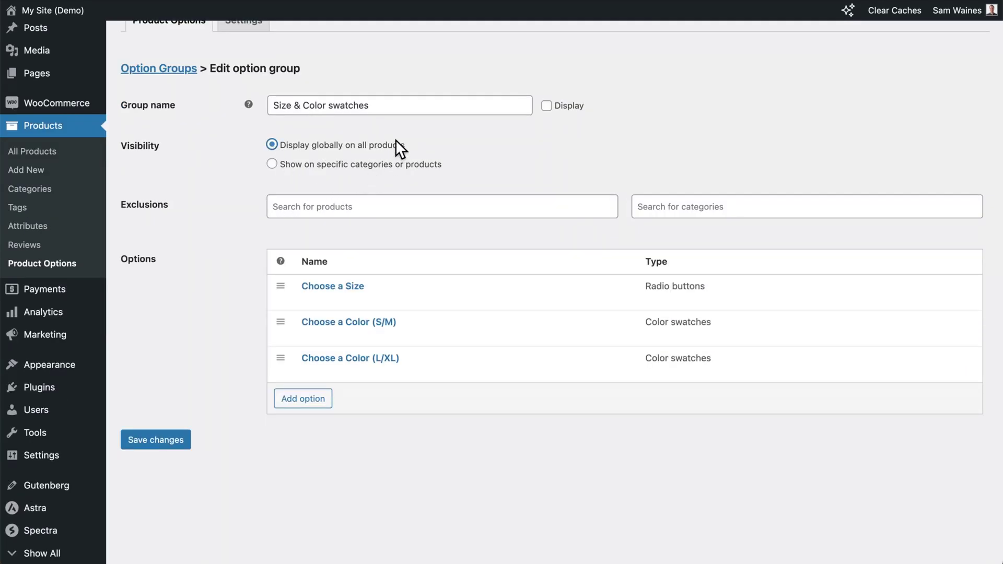
click(309, 207)
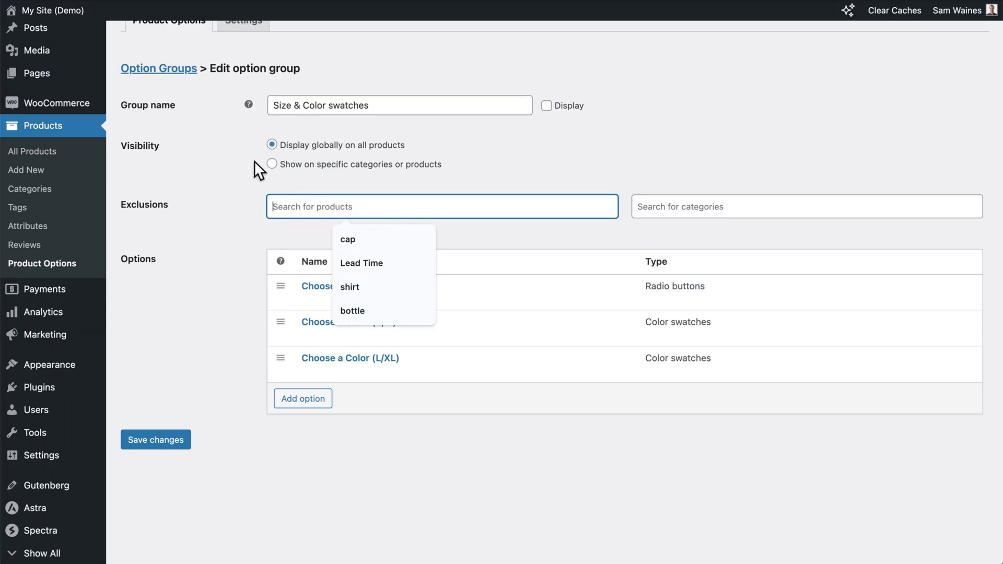
click(273, 164)
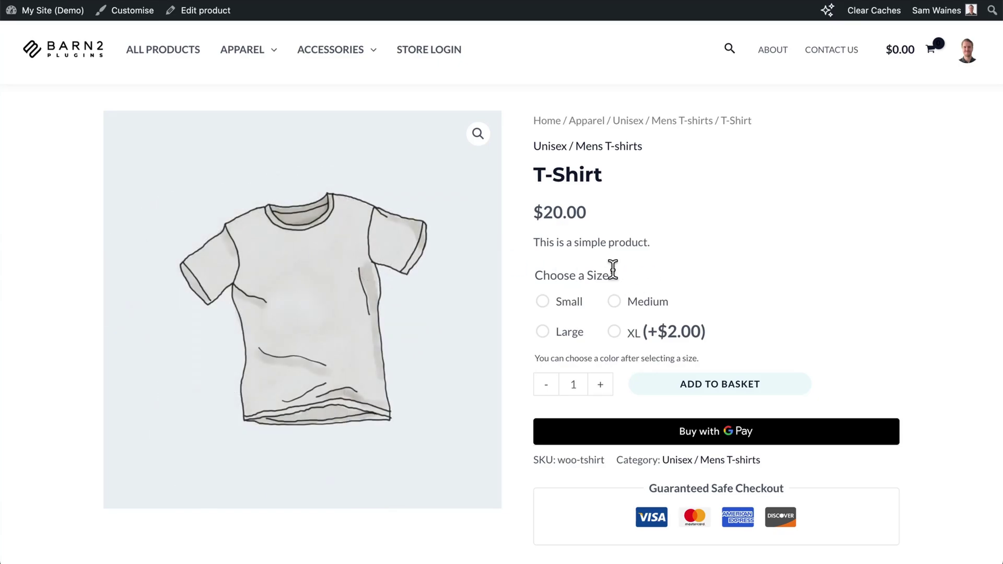
Step: Try the Small, Medium, Large and XL sizes to compare the S/M and L/XL colour swatches
click(548, 309)
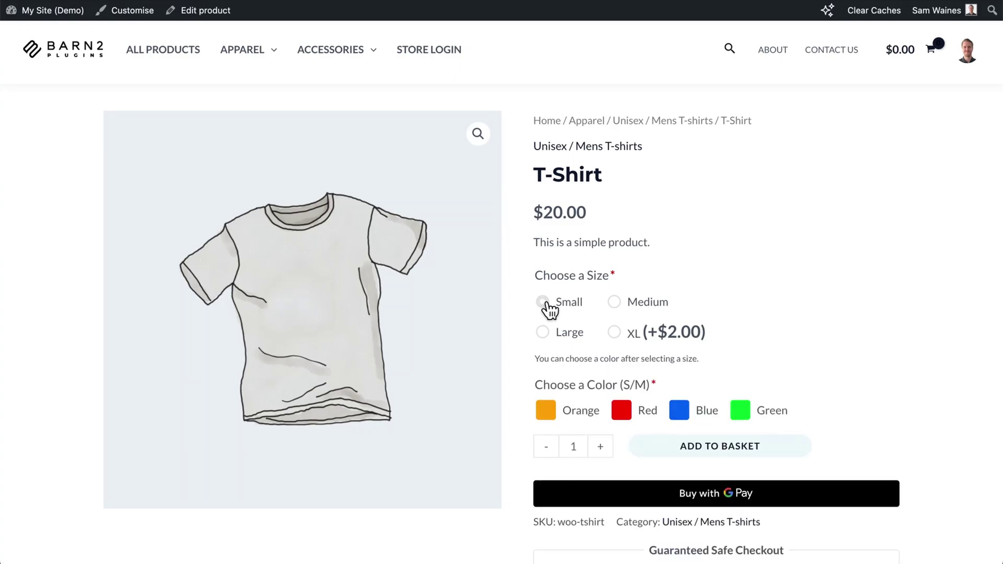
click(616, 333)
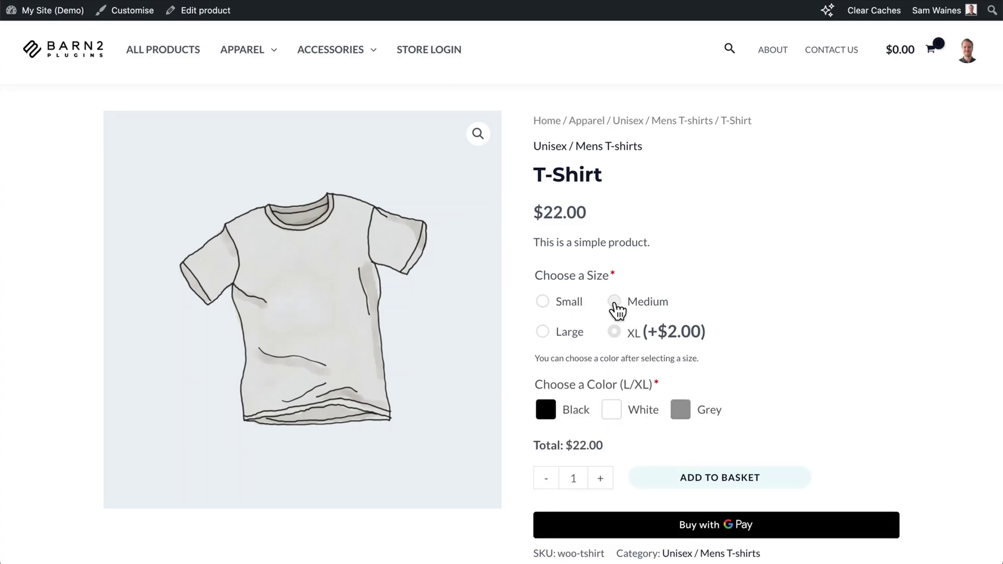
click(616, 305)
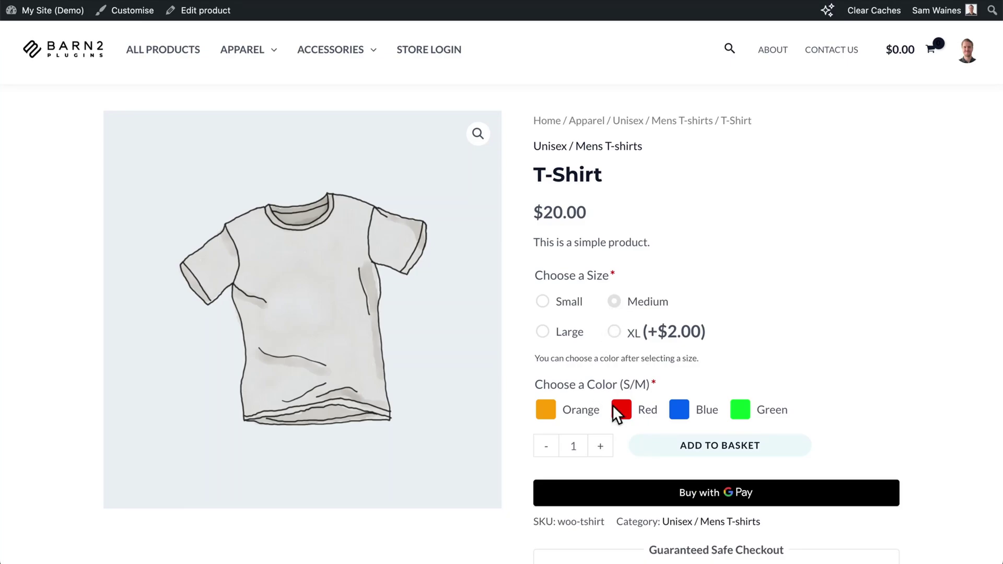
click(614, 334)
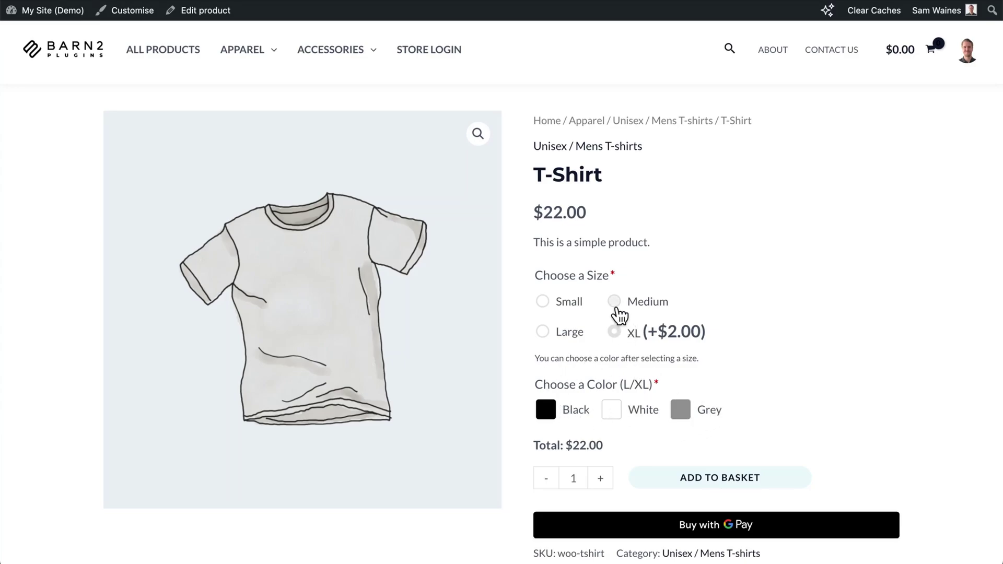
click(615, 303)
click(543, 333)
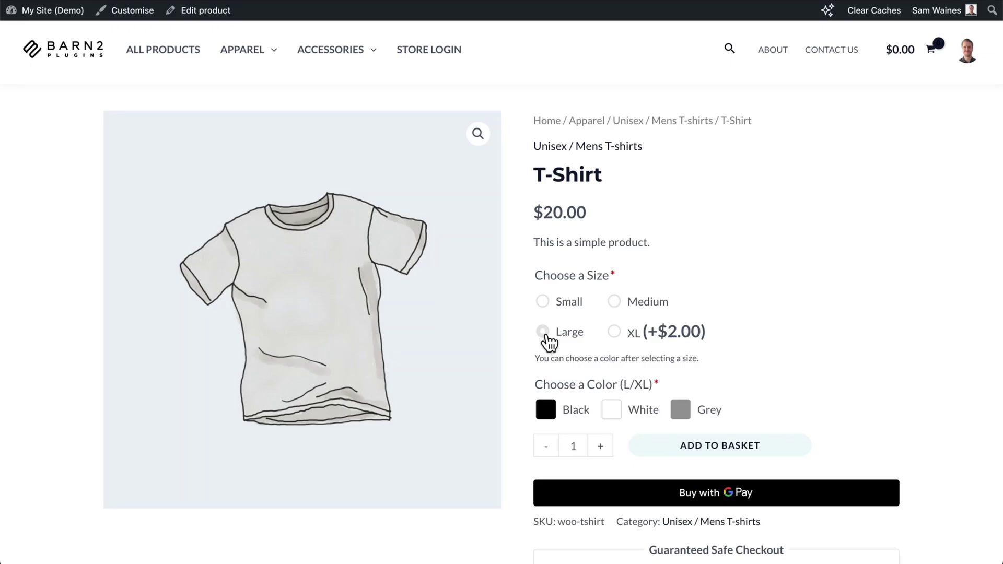
click(543, 302)
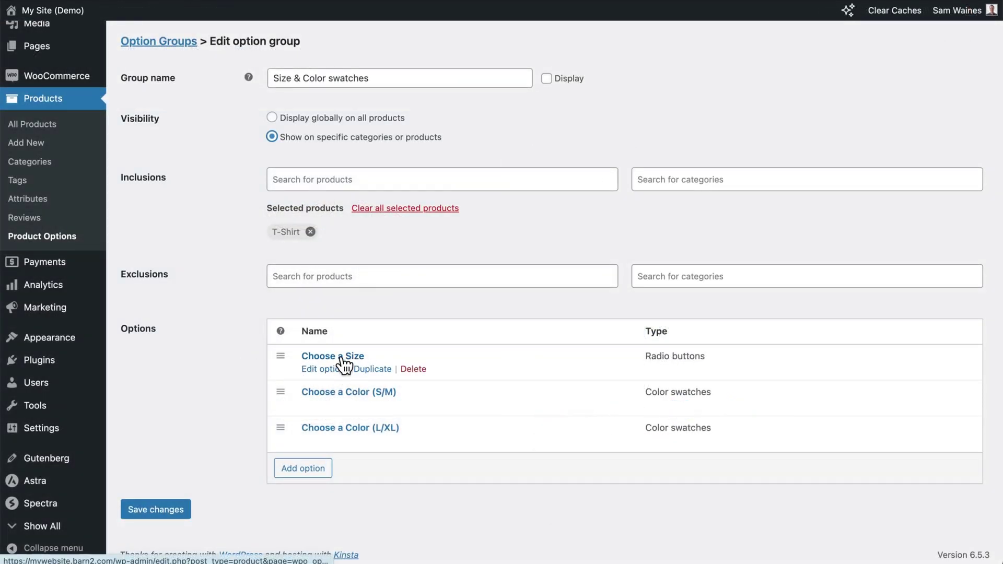
Step: Expand the Choose a Size option and scroll to its Small, Medium, Large, XL choices table
click(323, 370)
scroll(396, 389, down, 2)
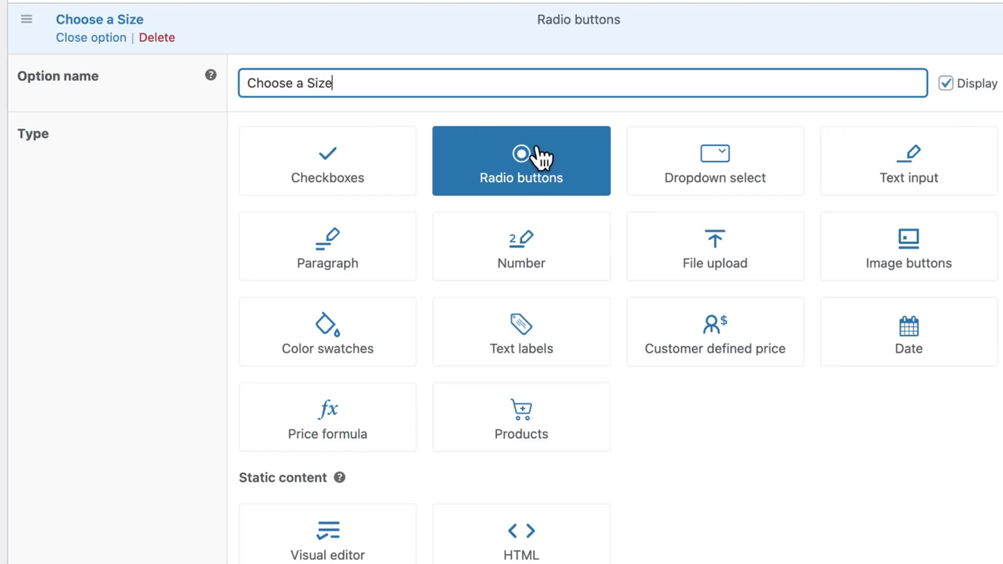
scroll(529, 180, up, 1)
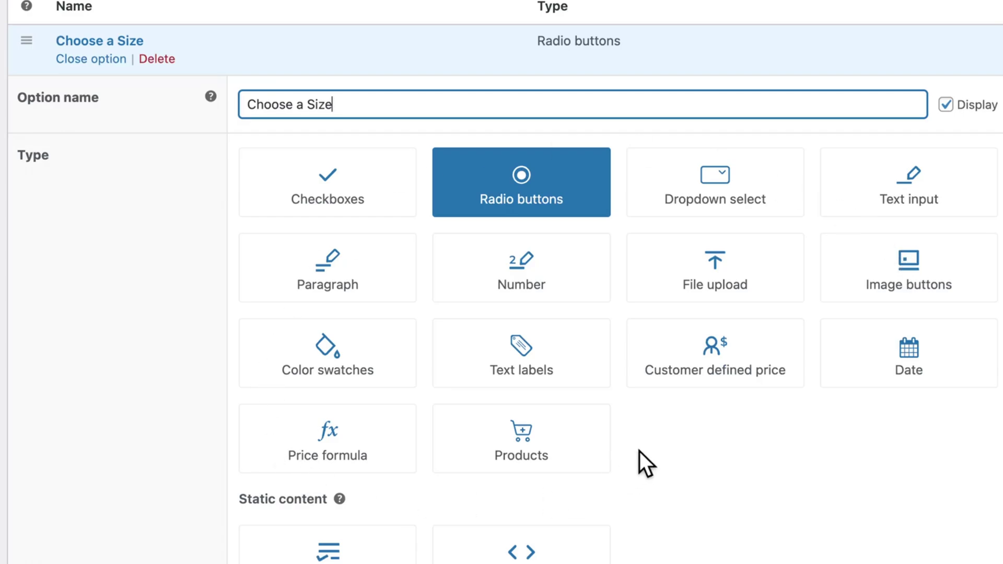
scroll(639, 452, down, 1)
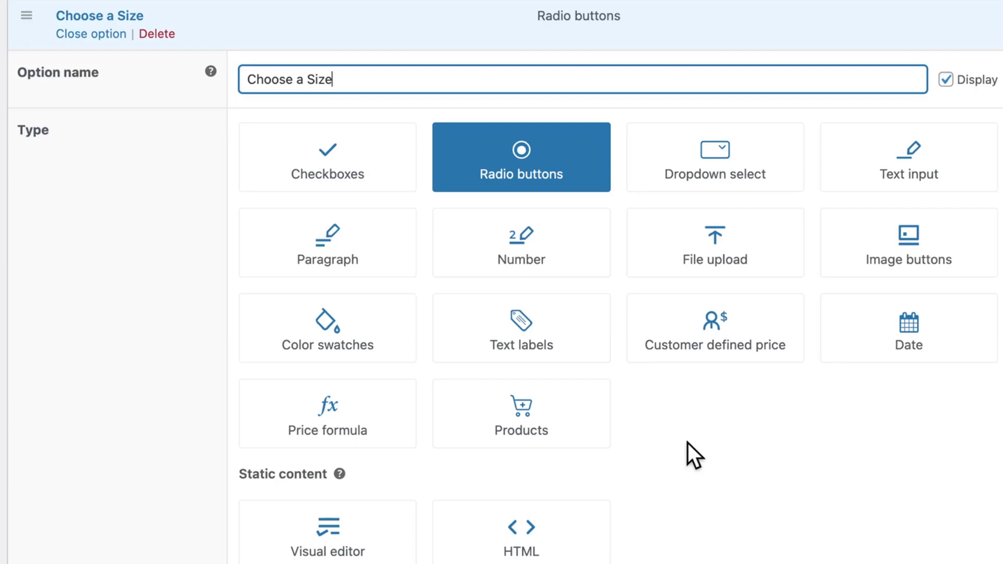
scroll(532, 179, down, 13)
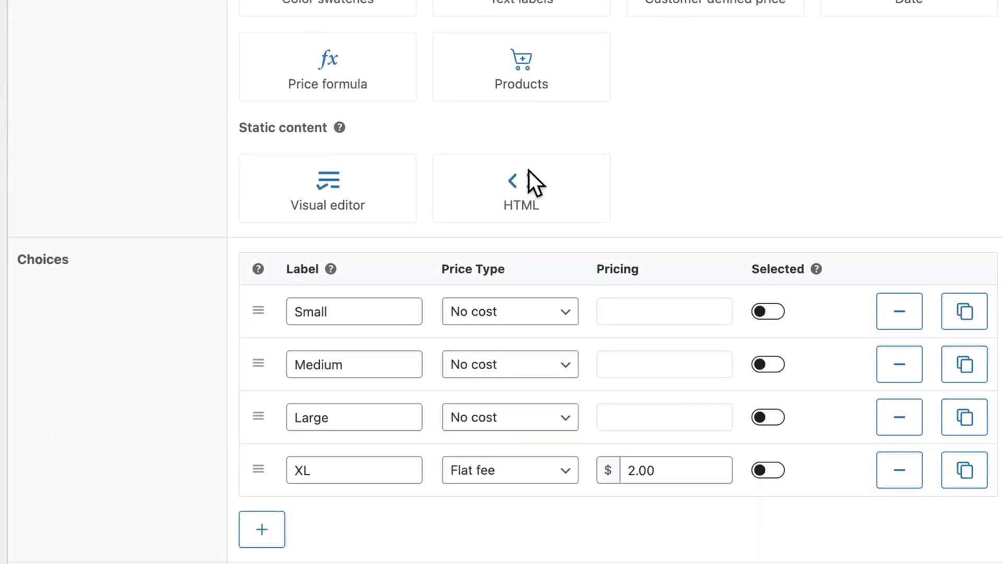
Step: Add then remove an empty fifth size choice, toggle Small as default off again, and save the group
scroll(532, 179, down, 7)
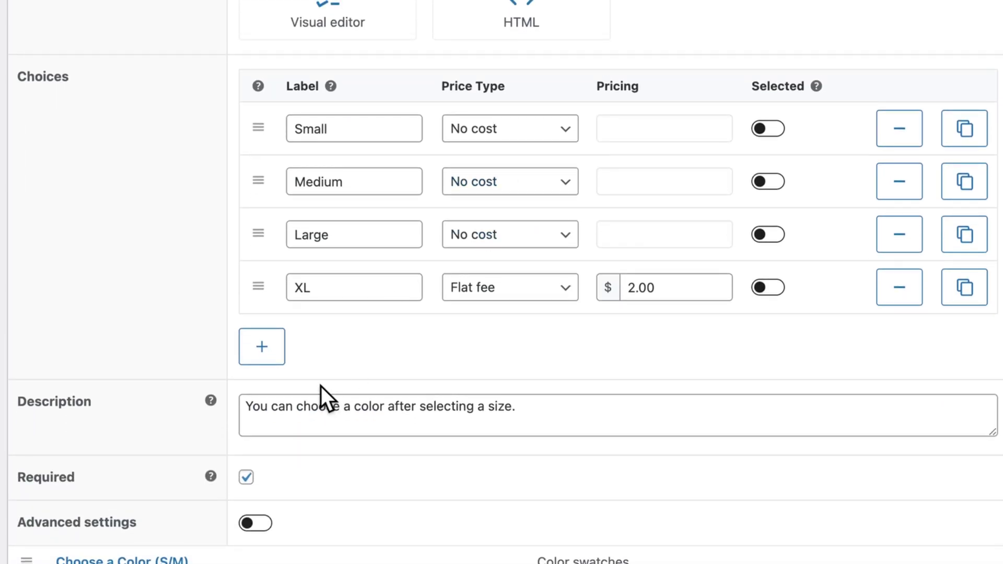
click(262, 346)
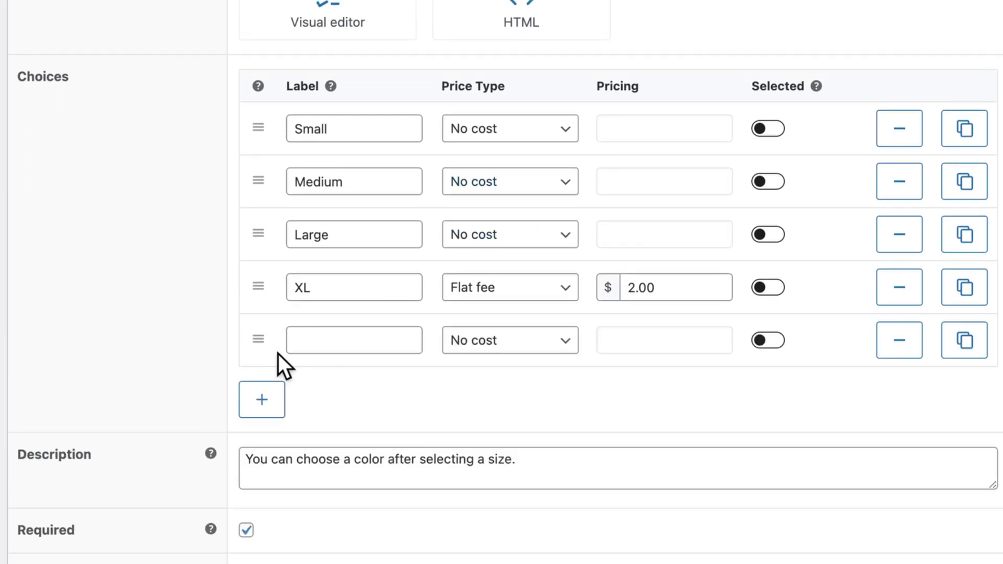
click(899, 342)
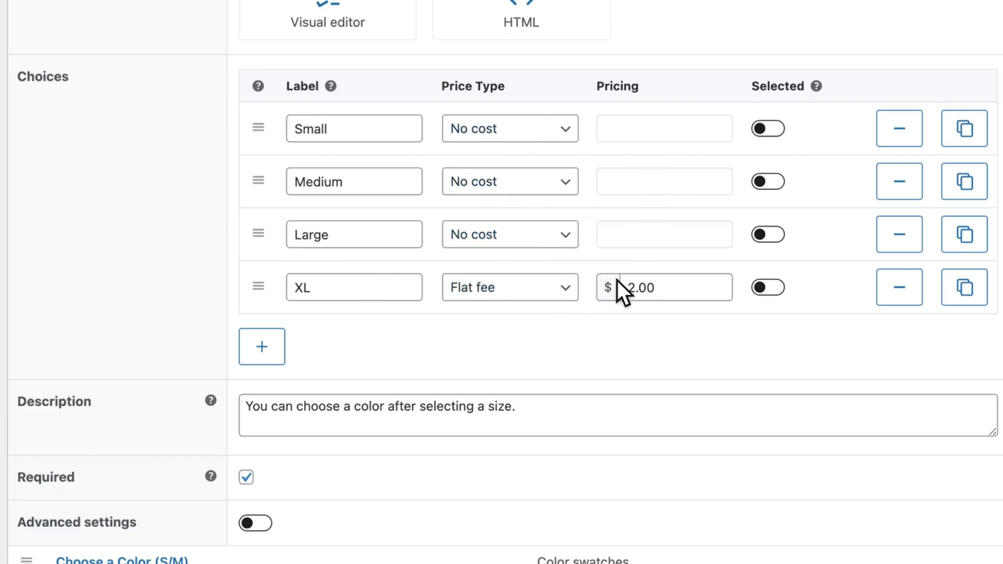
click(772, 134)
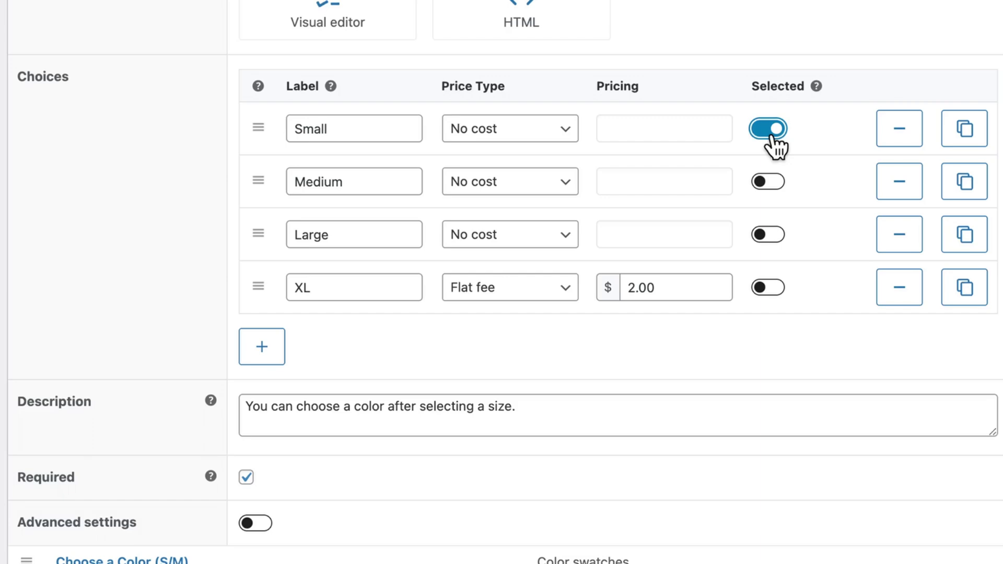
click(772, 137)
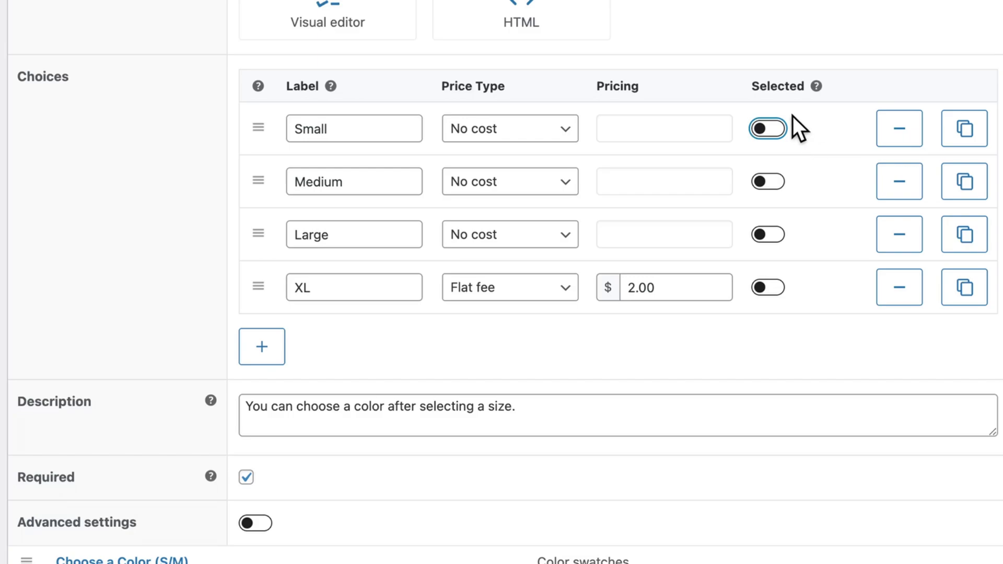
scroll(431, 345, down, 1)
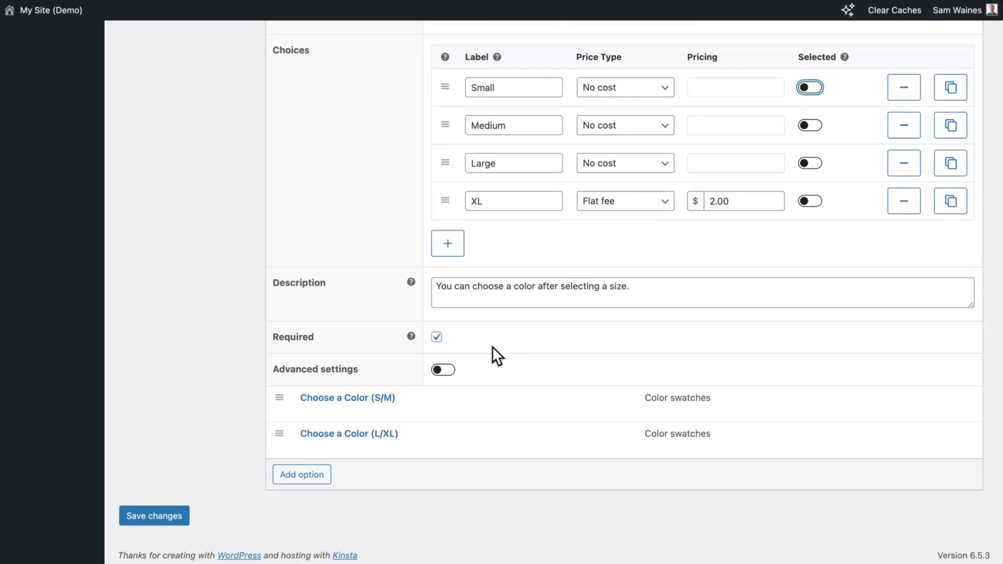
click(154, 514)
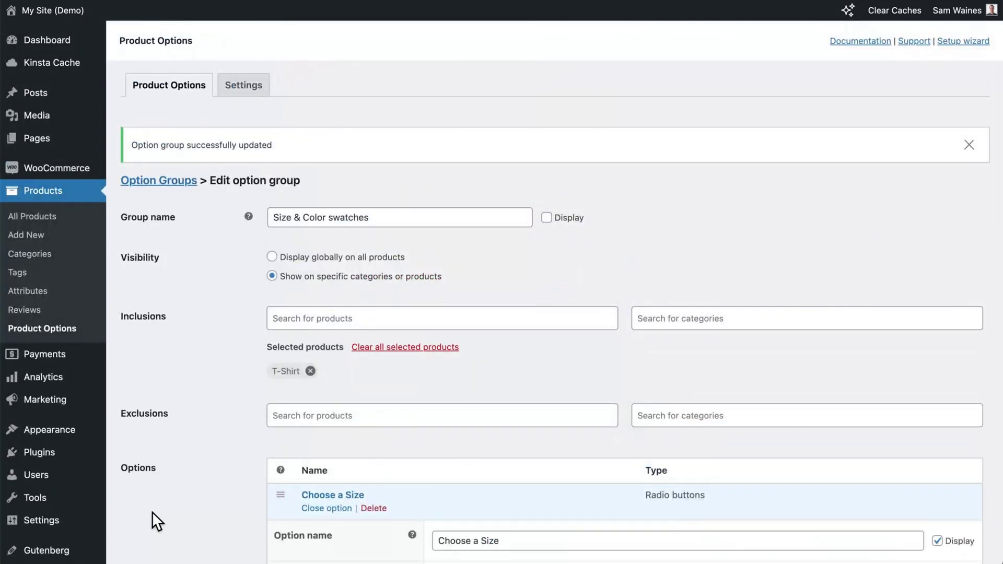
Step: Collapse the Choose a Size option and expand Choose a Color (S/M) settings
scroll(152, 512, down, 3)
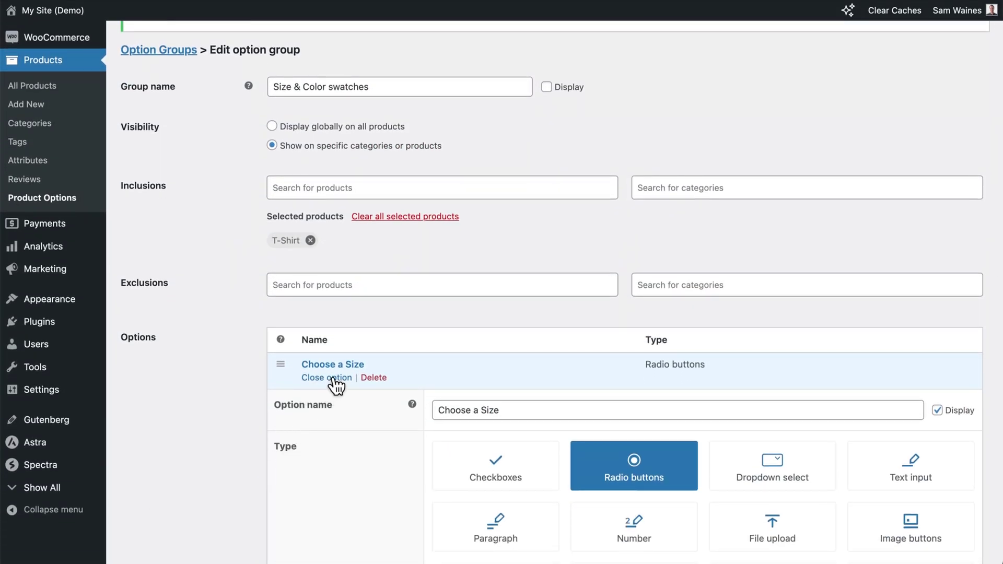
click(331, 378)
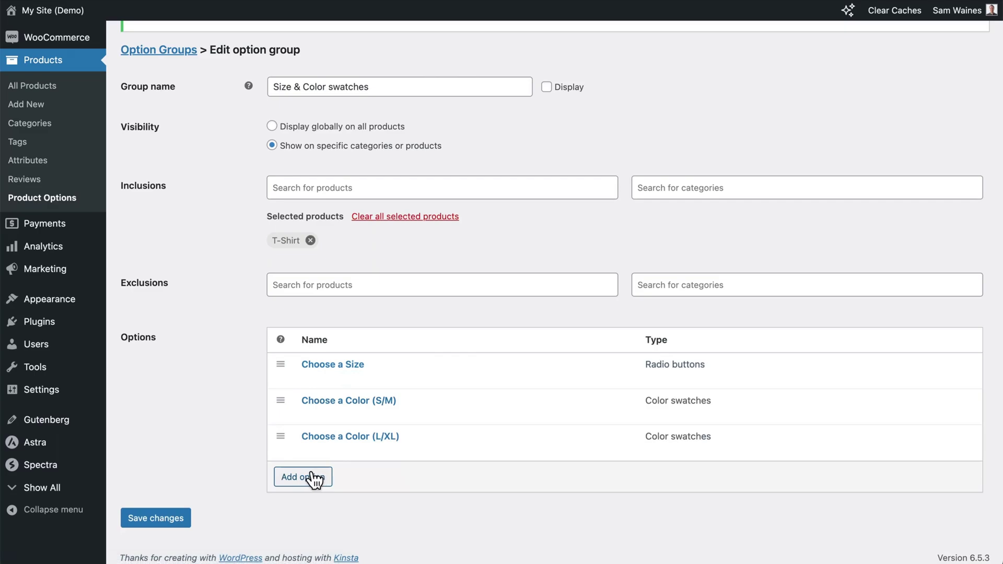
mouse_move(334, 422)
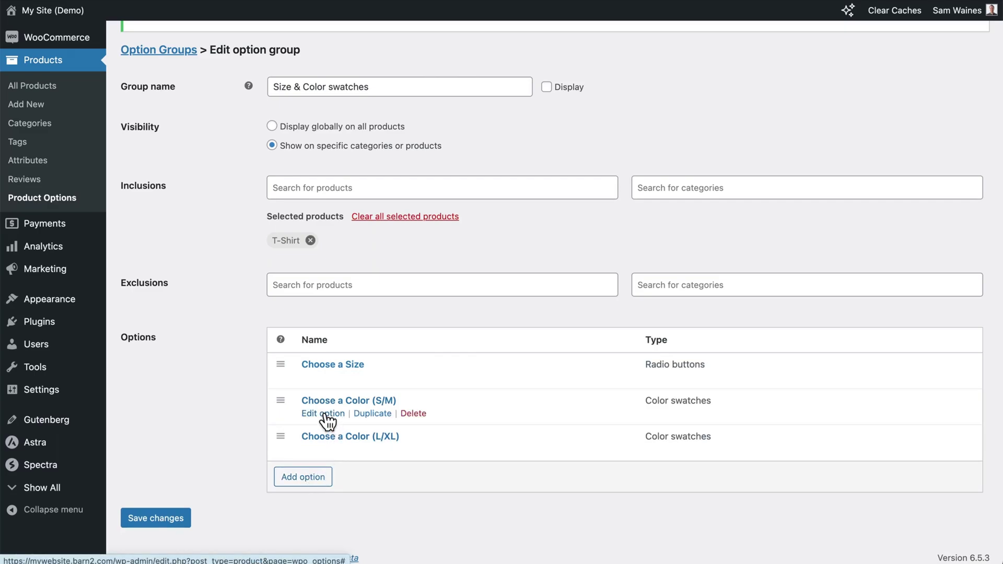
click(327, 415)
scroll(406, 479, down, 6)
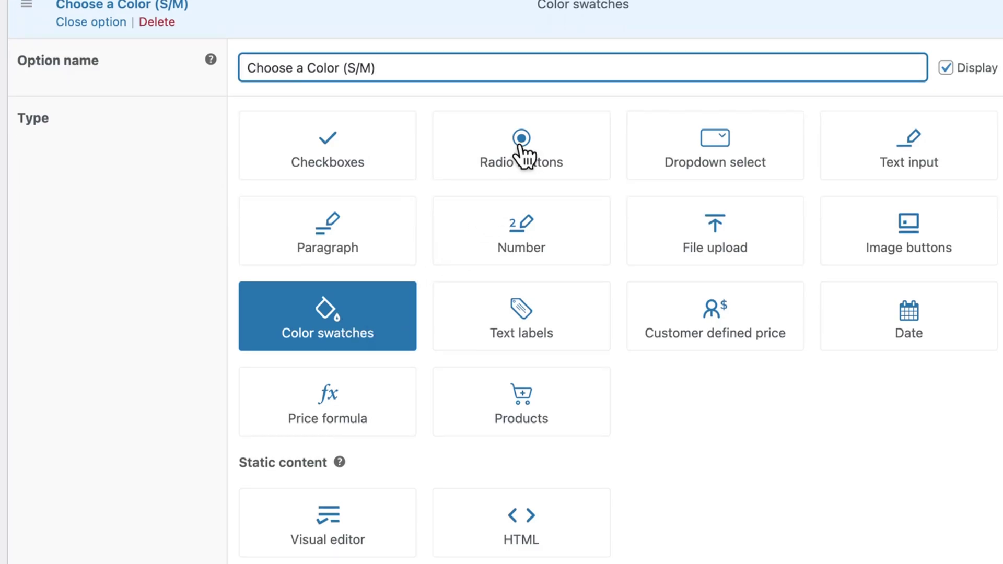
scroll(450, 357, down, 5)
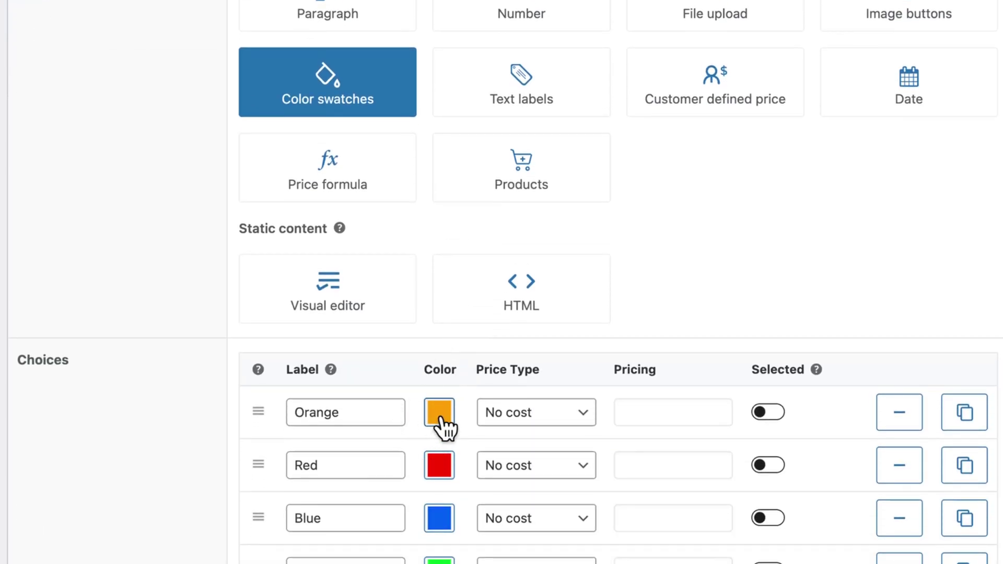
Step: Check the Orange swatch's exact colour value, then save the option group
click(440, 413)
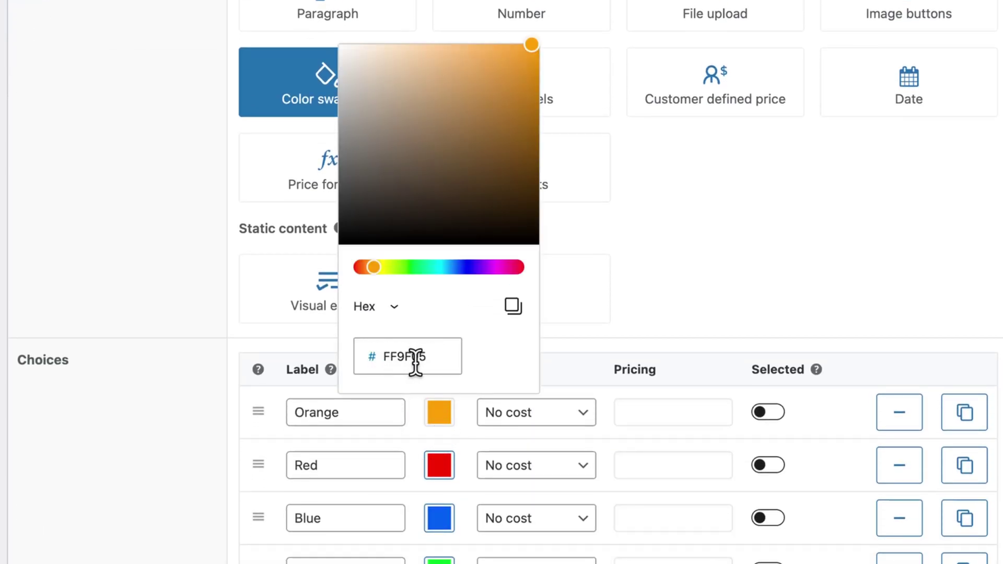
click(360, 412)
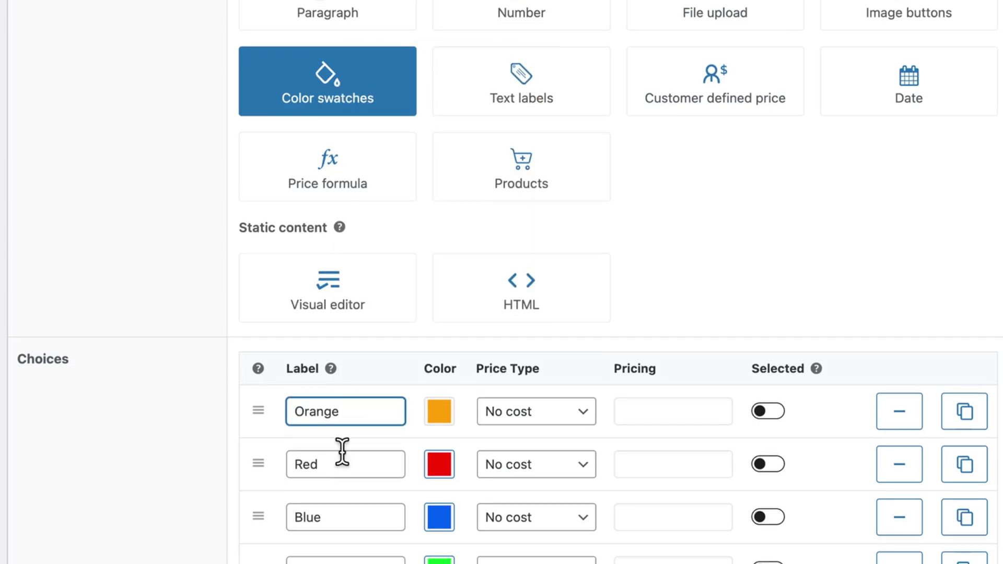
scroll(343, 452, down, 2)
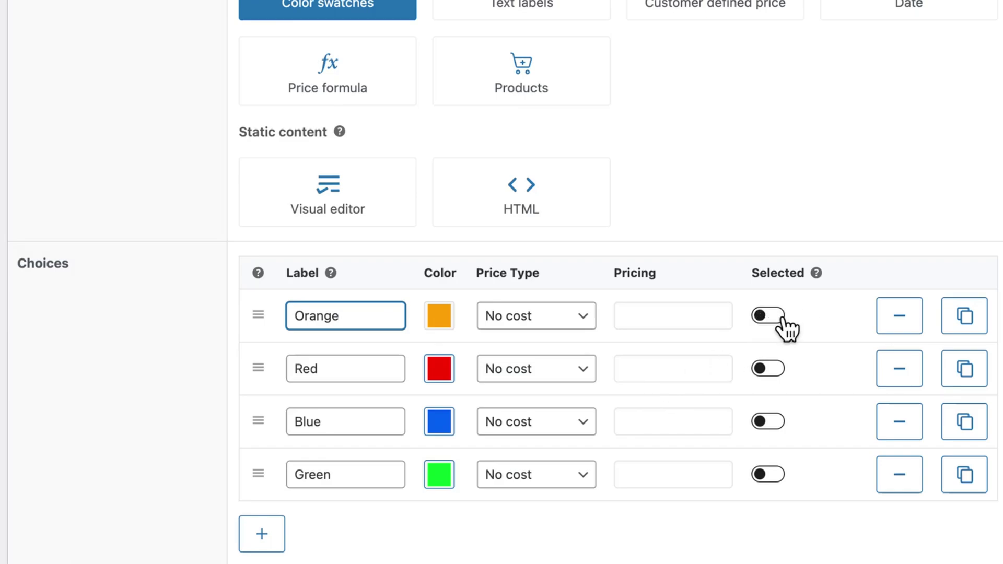
scroll(657, 427, down, 5)
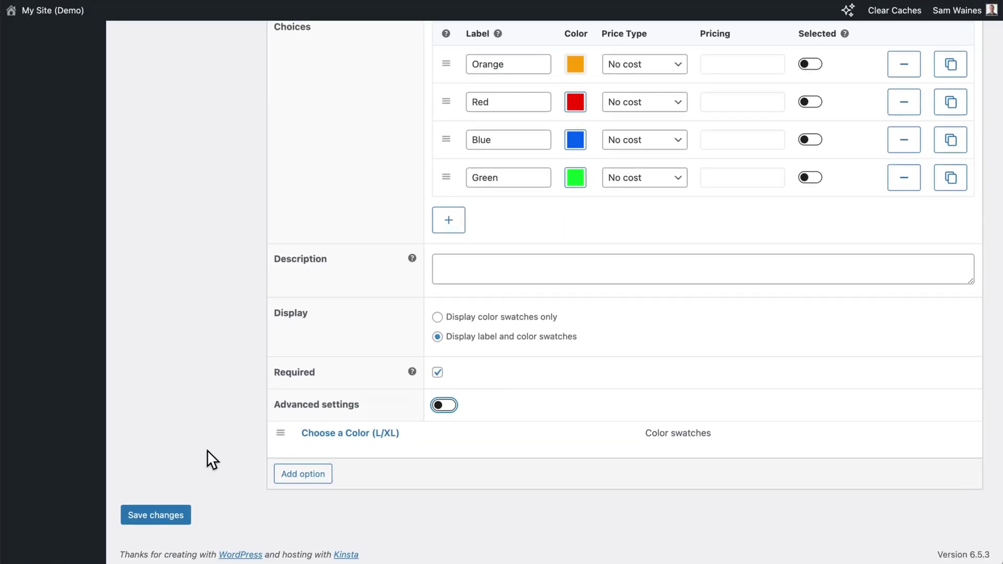
click(154, 516)
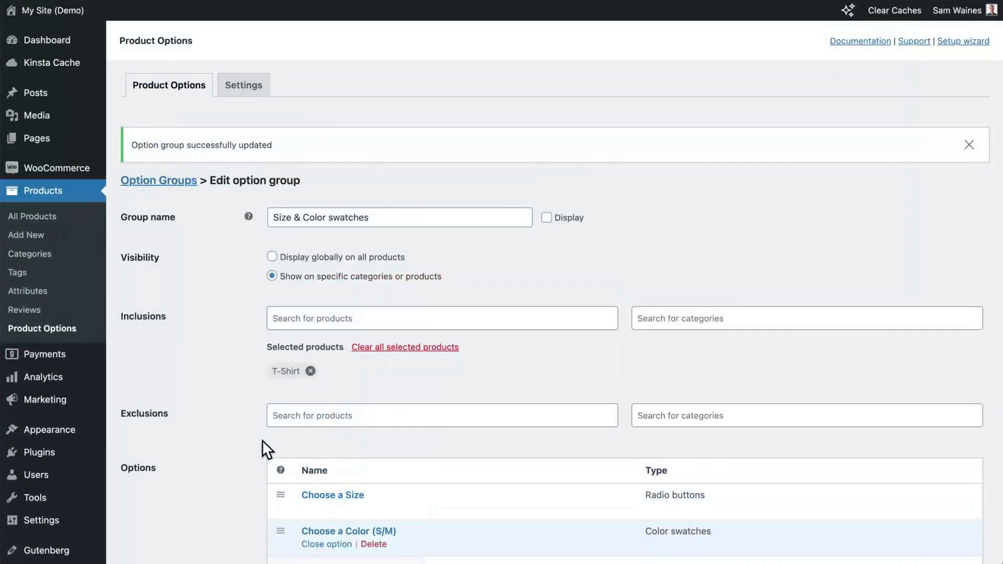
Step: Collapse Choose a Color (S/M) and expand the Choose a Color (L/XL) settings
scroll(262, 440, down, 3)
click(330, 388)
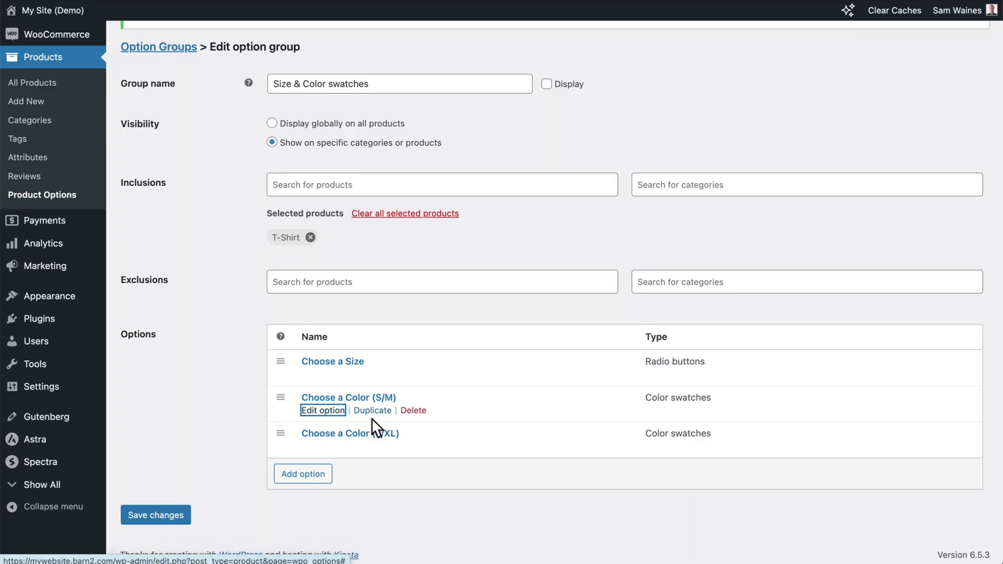
mouse_move(337, 432)
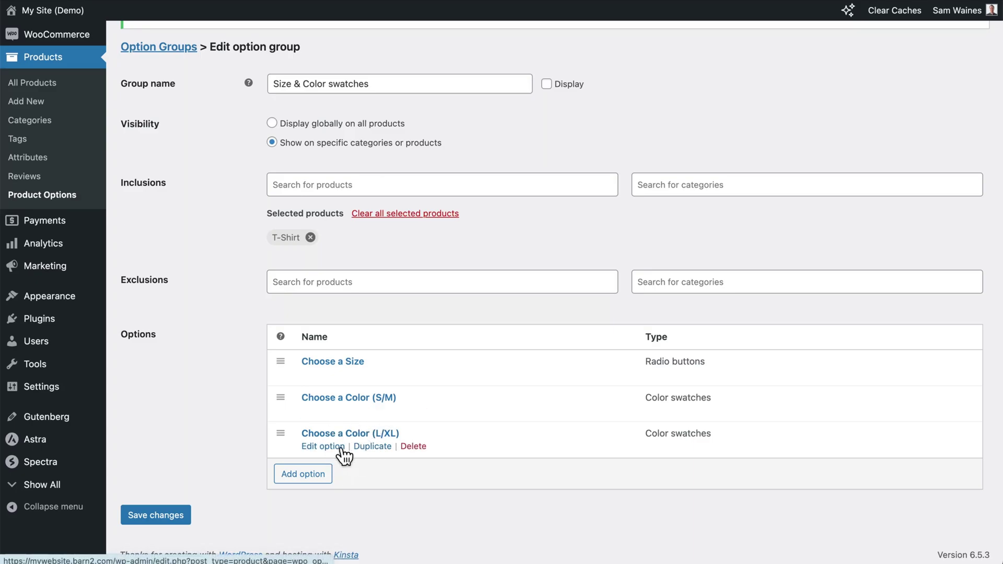
click(324, 446)
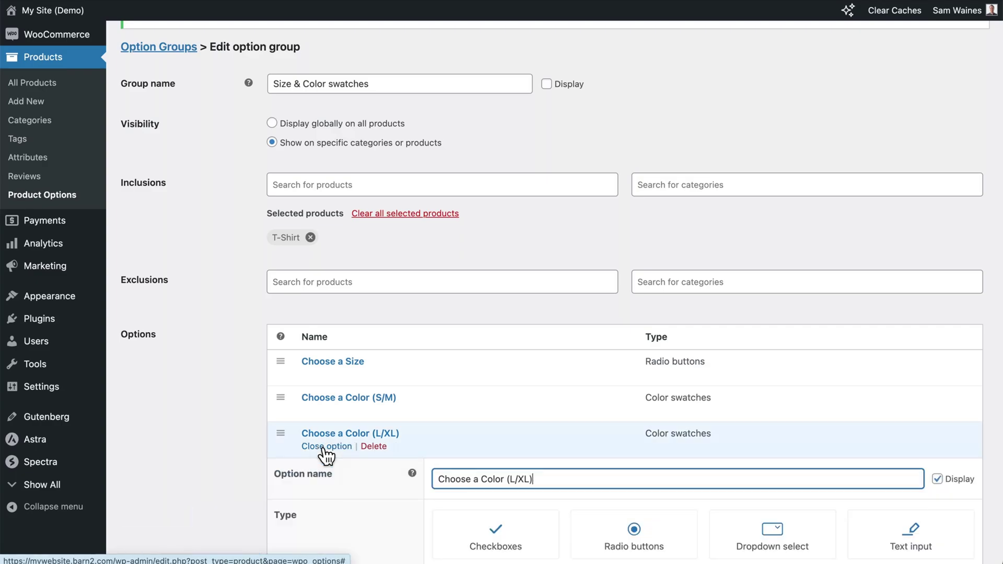
scroll(322, 418, down, 3)
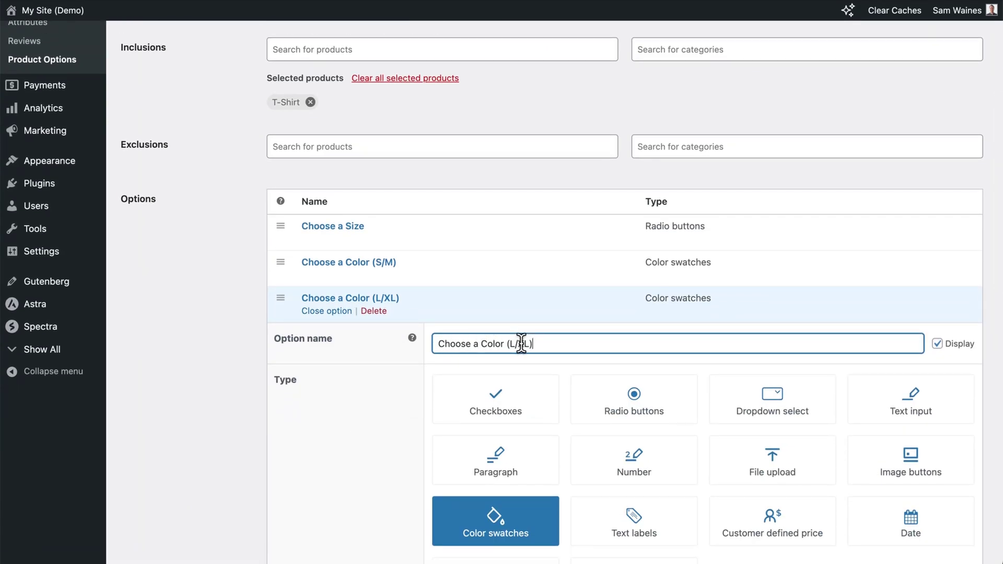
scroll(553, 348, down, 1)
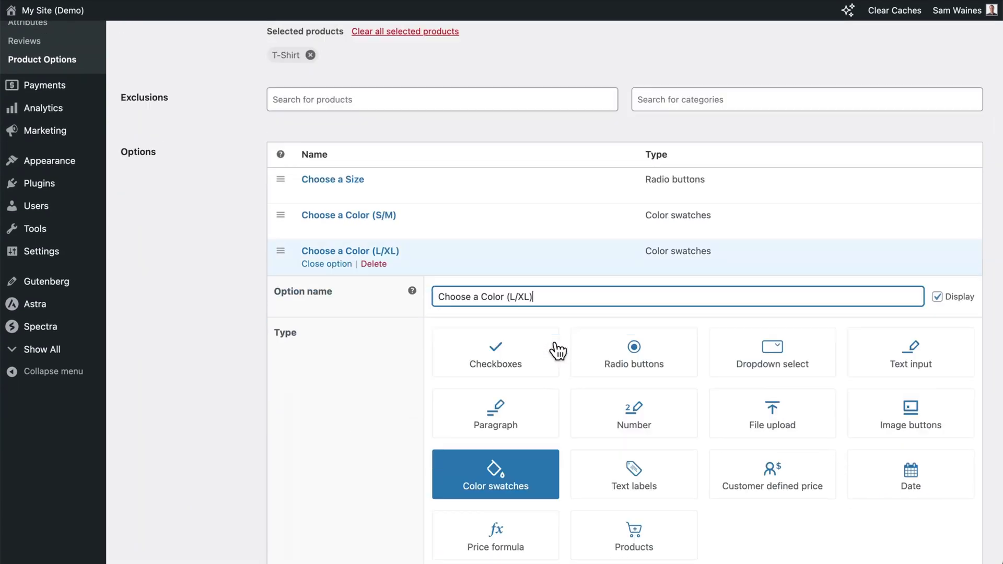
scroll(659, 325, down, 3)
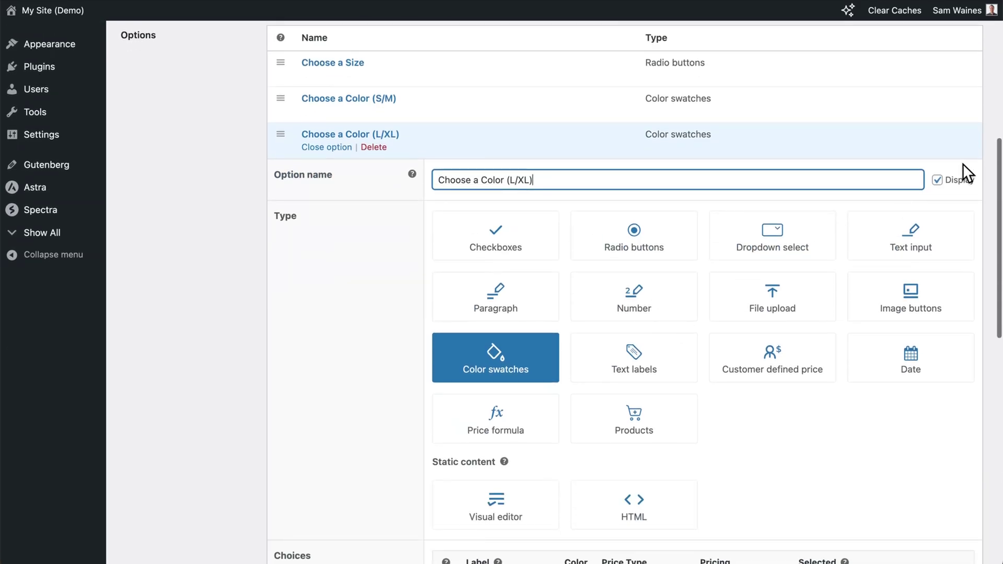
Step: Review the Black, White and Grey swatches, then save the option group
click(937, 180)
scroll(941, 185, down, 2)
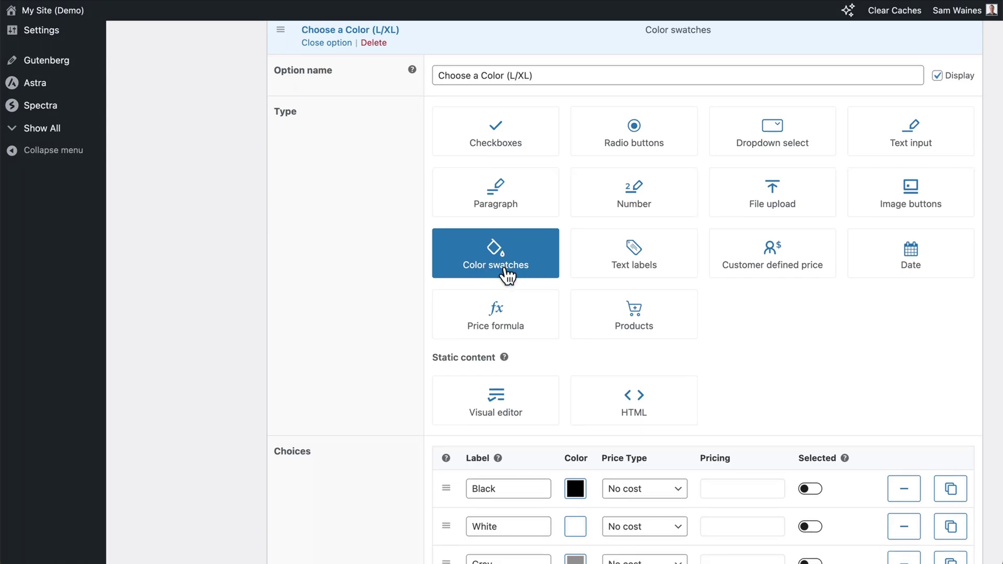
scroll(504, 272, down, 5)
scroll(504, 267, down, 2)
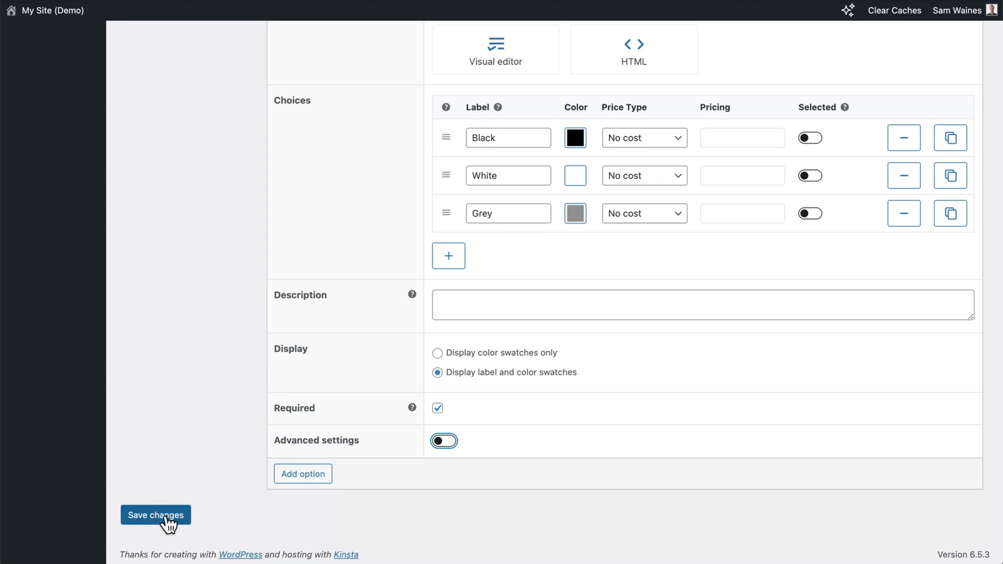
click(167, 517)
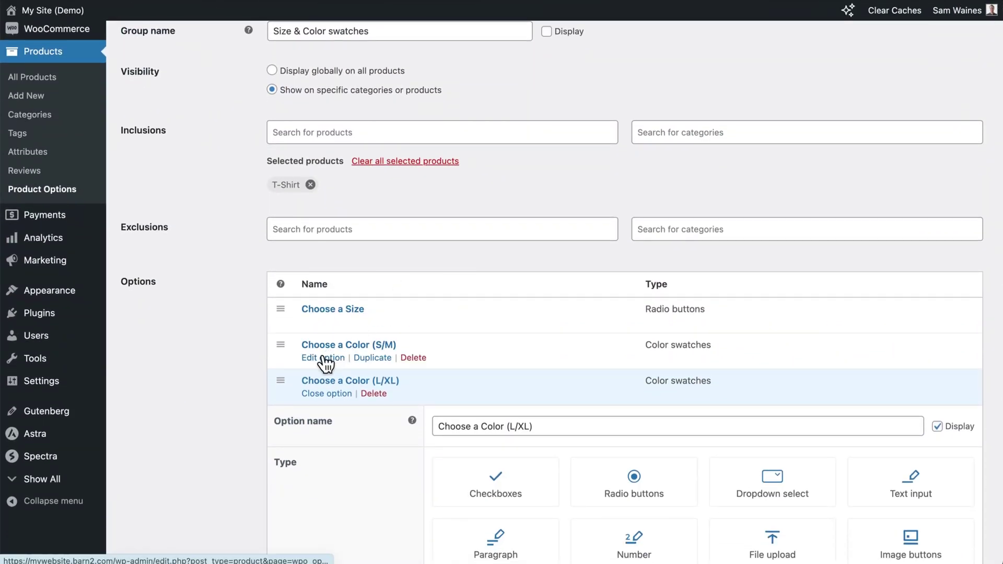
Step: Reopen Choose a Color (S/M) and set its conditional logic to match Any condition
click(324, 358)
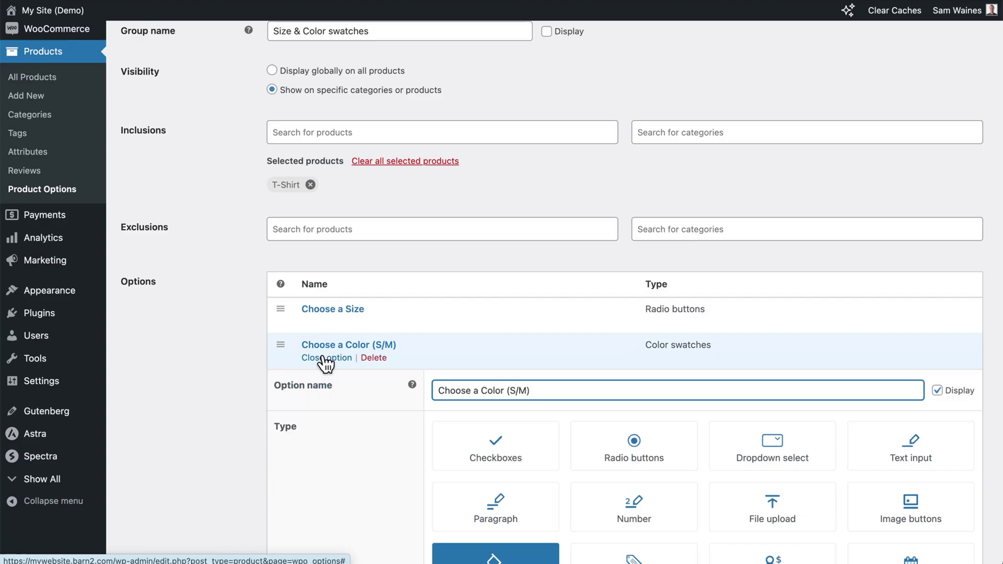
scroll(324, 361, down, 15)
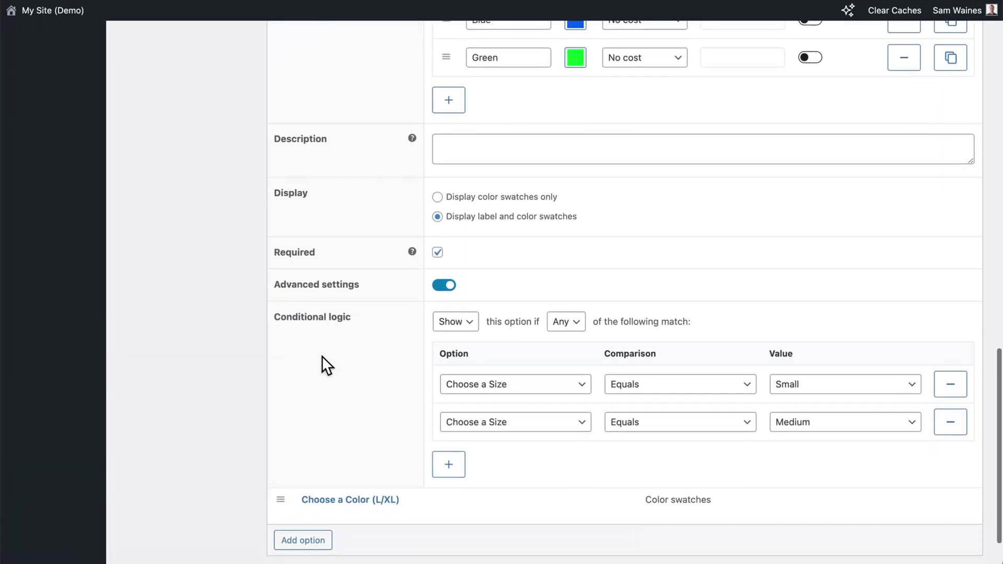
scroll(322, 356, down, 2)
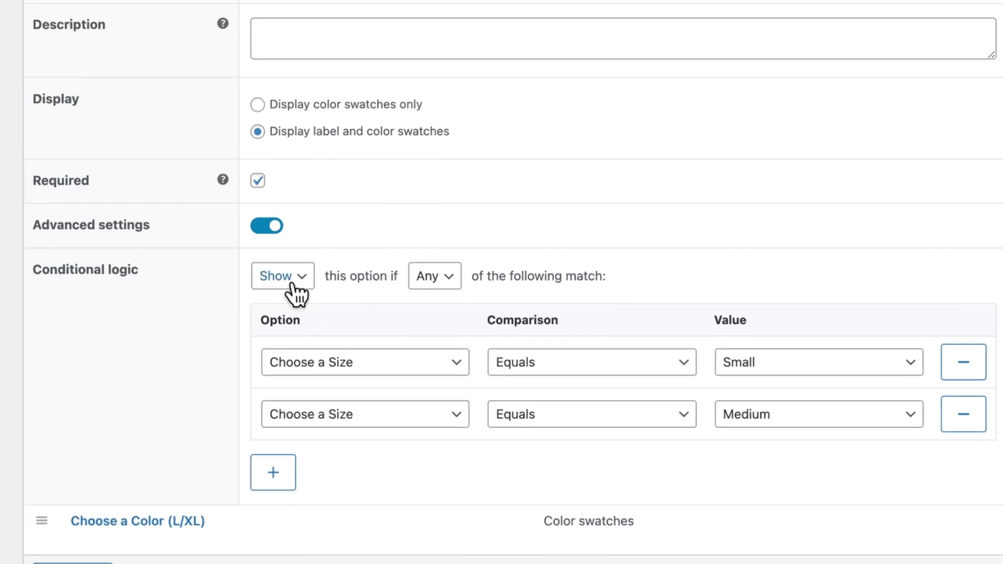
click(442, 280)
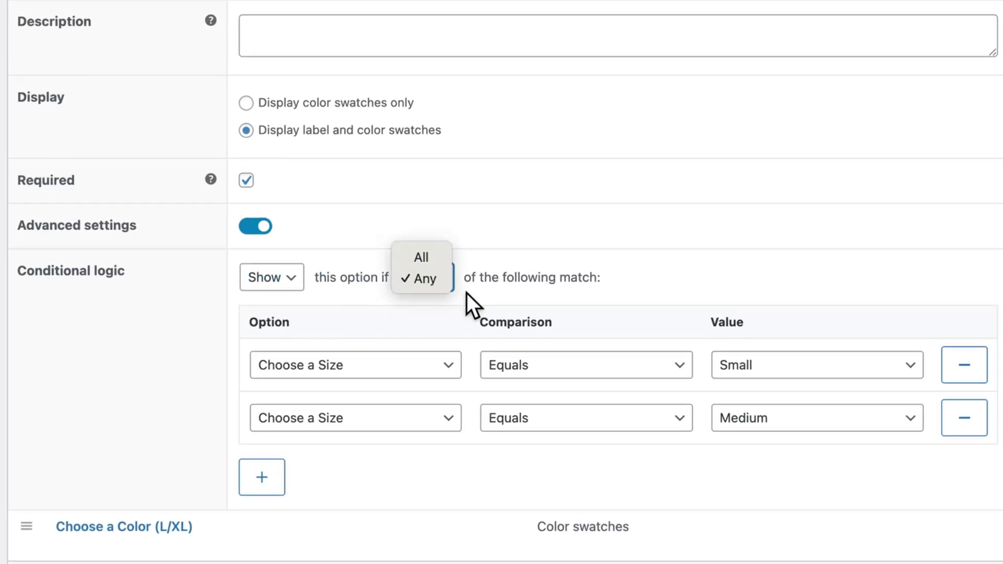
click(466, 293)
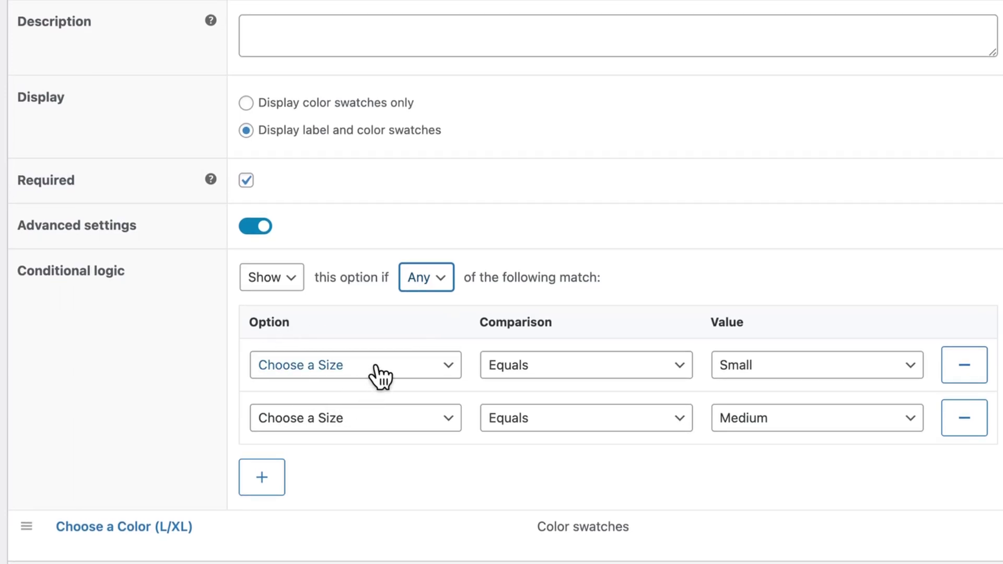
Step: Add conditions Choose a Size Equals Small and Choose a Size Equals Medium
click(379, 370)
click(349, 375)
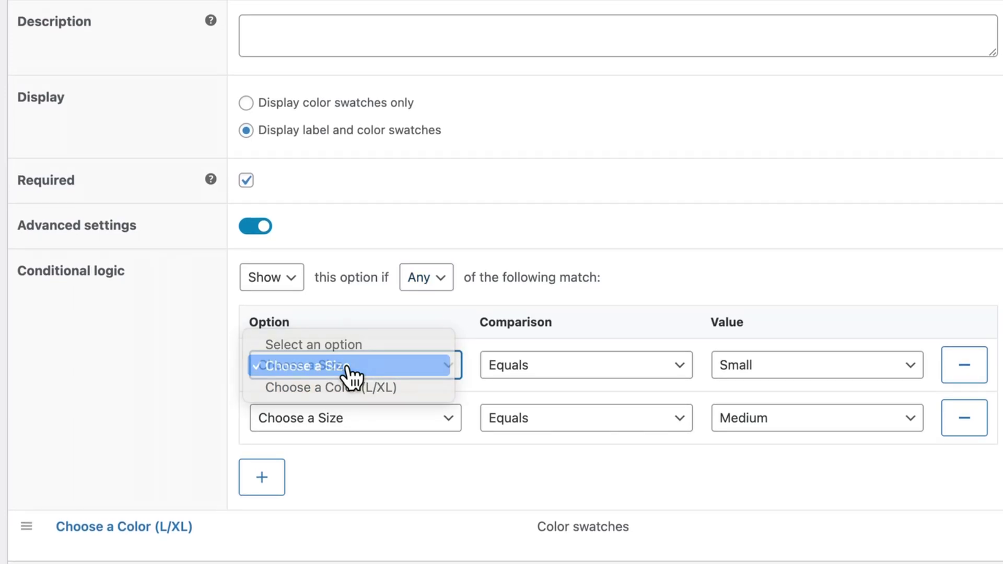
click(601, 377)
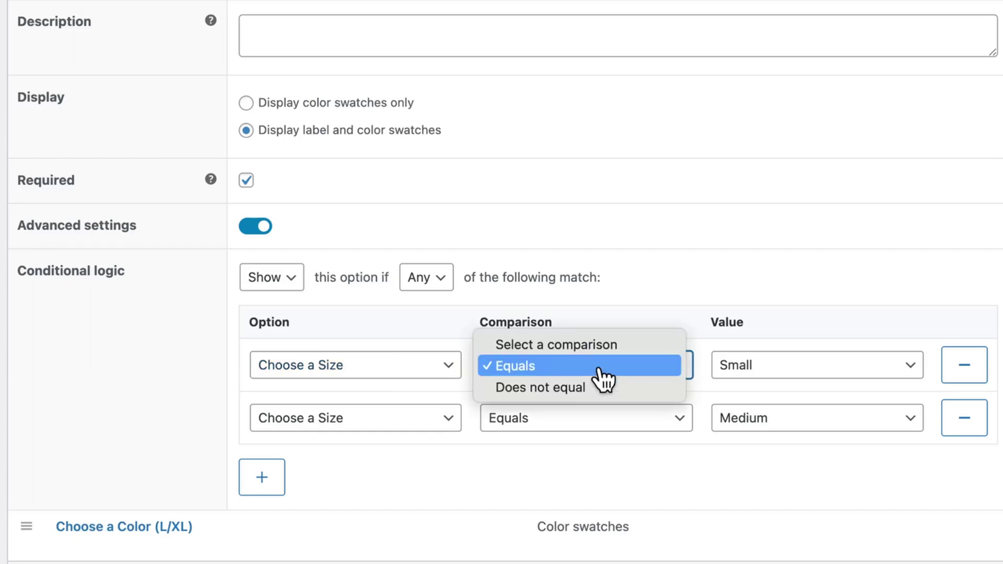
click(558, 375)
click(784, 377)
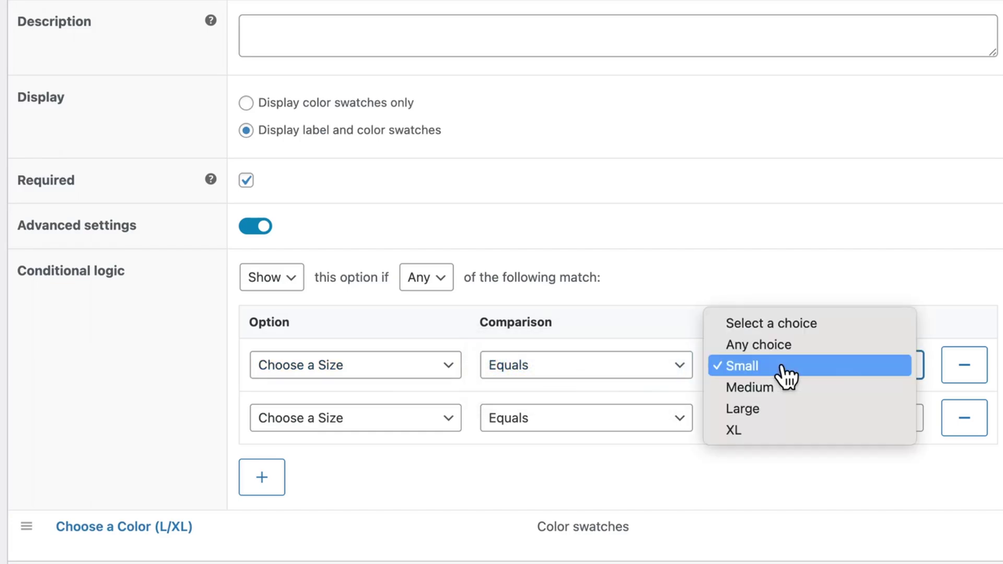
click(784, 367)
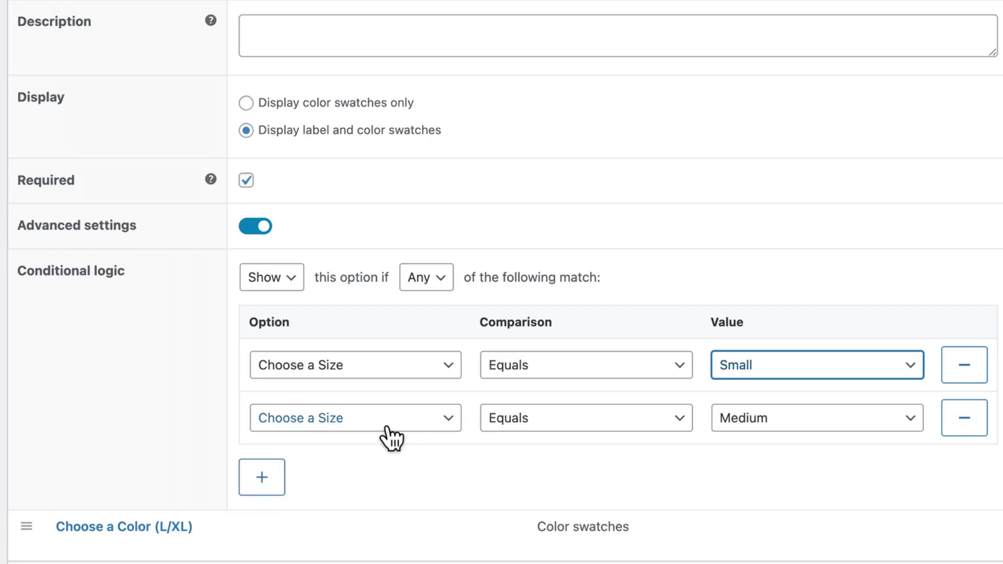
click(792, 416)
click(746, 416)
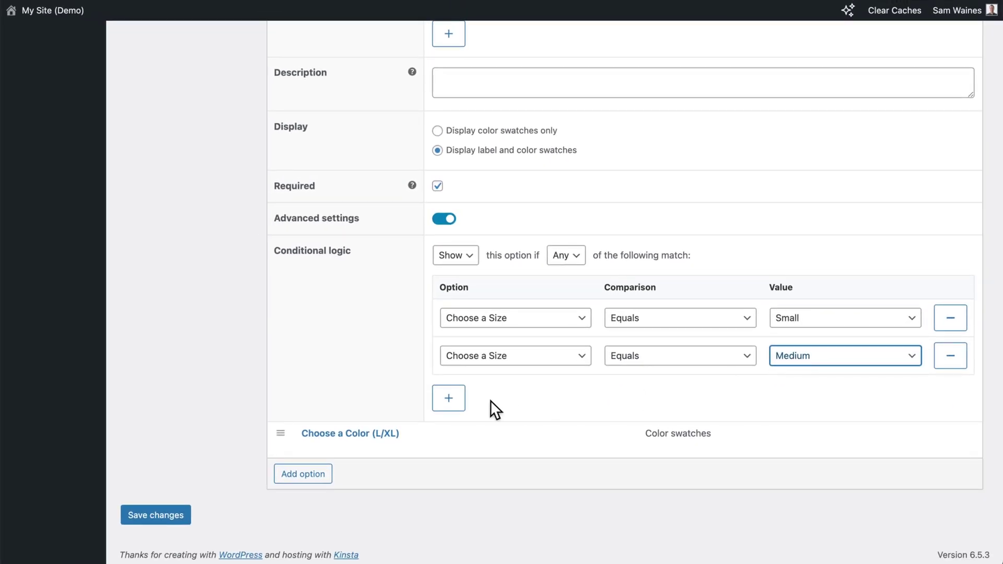
Step: Save the group, collapse Choose a Color (S/M) and expand Choose a Color (L/XL)
click(141, 518)
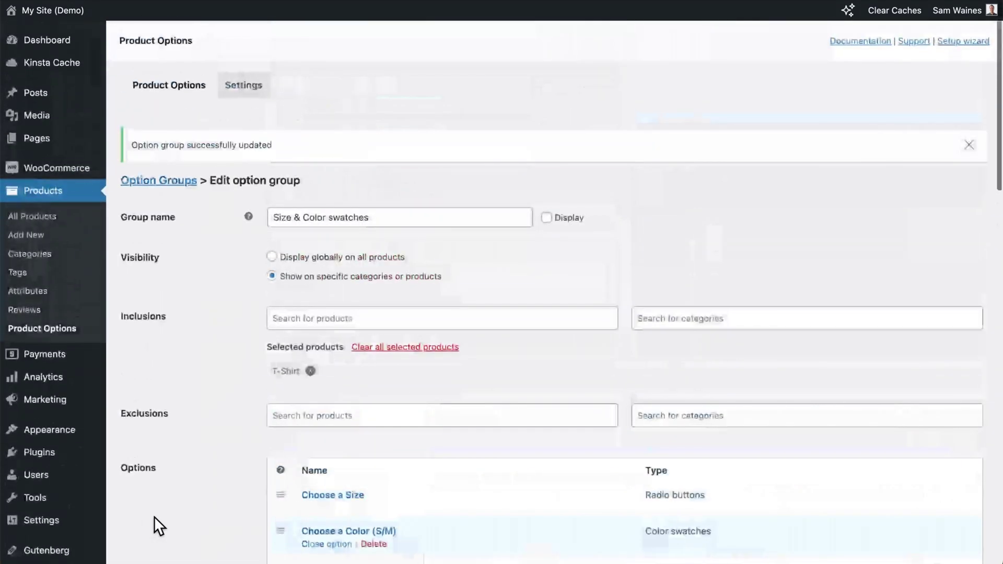
scroll(319, 548, down, 5)
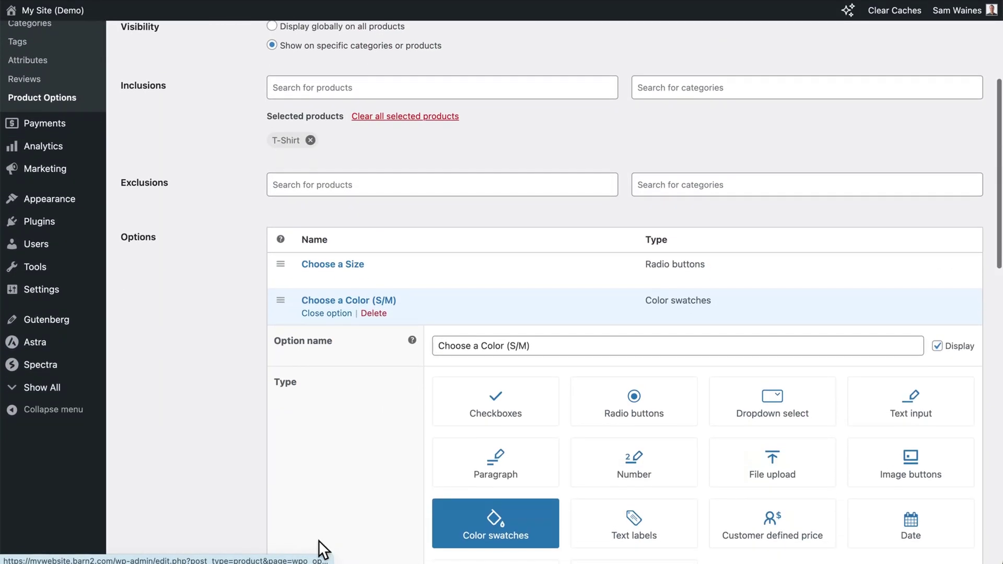
click(340, 314)
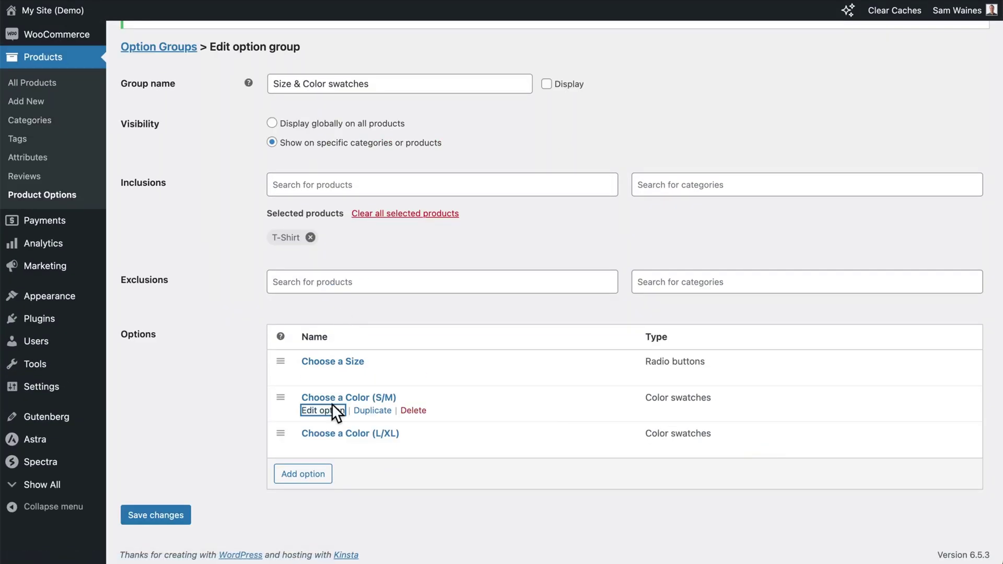
click(324, 448)
scroll(326, 452, down, 3)
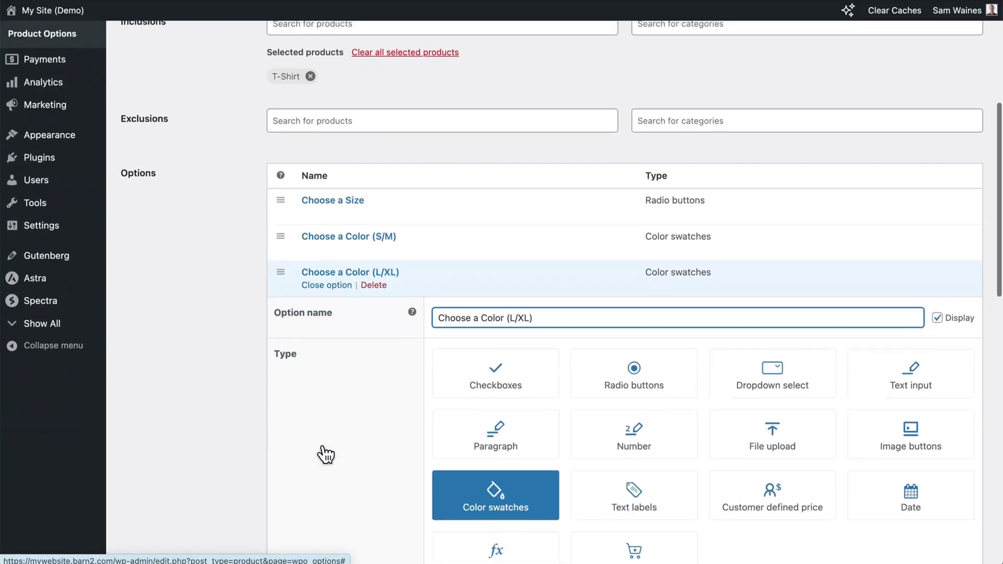
scroll(324, 449, down, 15)
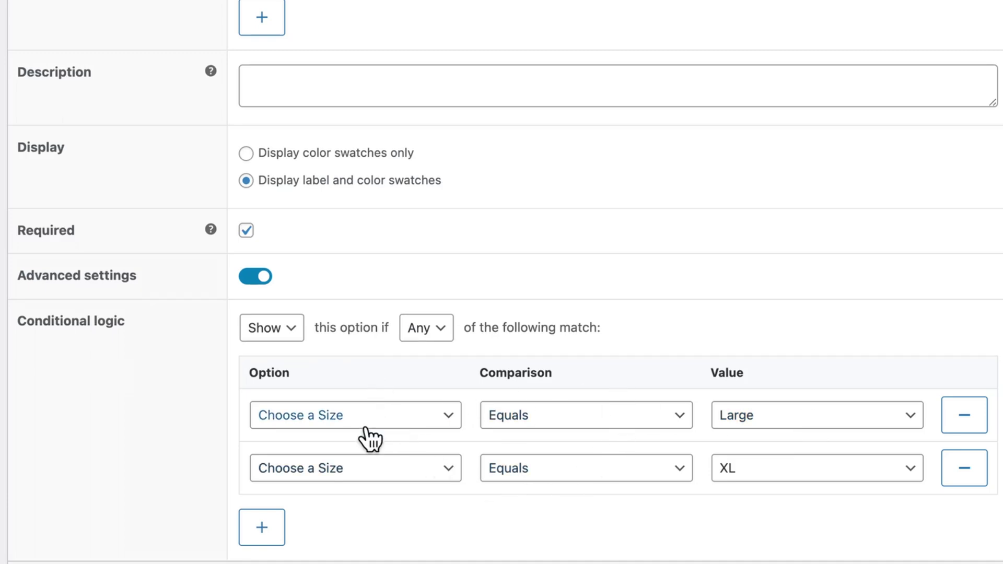
Step: Set the L/XL conditions to Choose a Size equals Large and XL
click(783, 427)
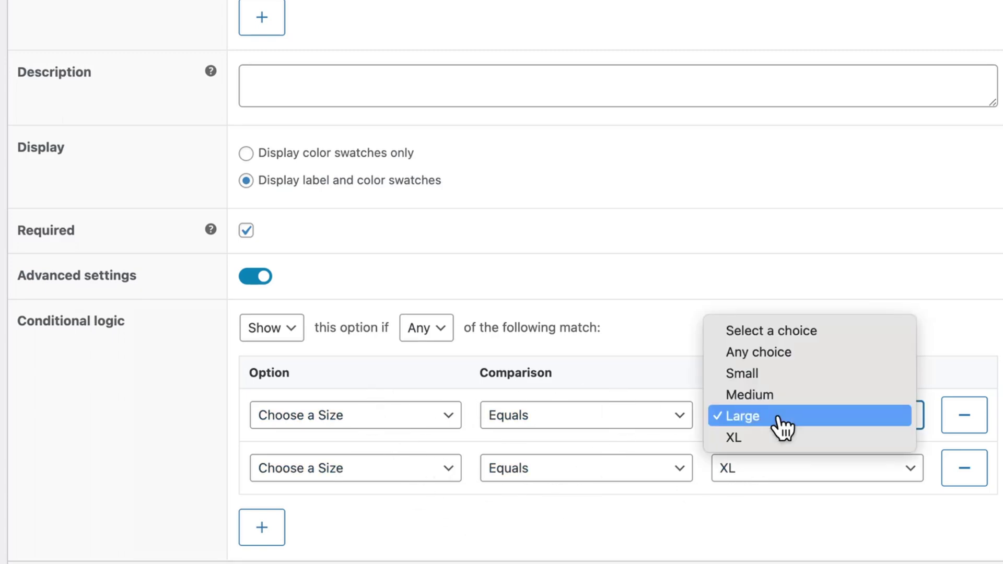
click(782, 428)
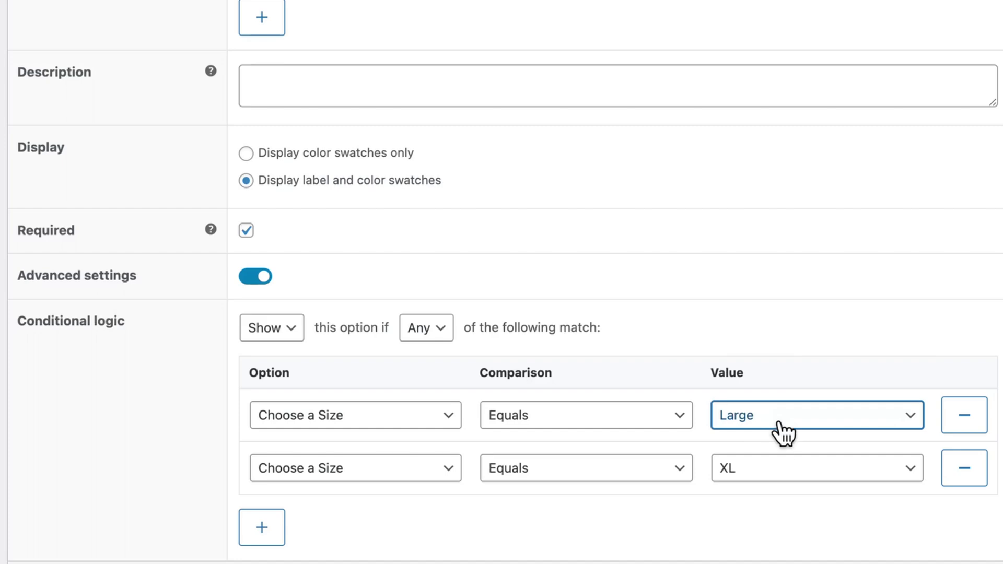
click(773, 472)
click(741, 473)
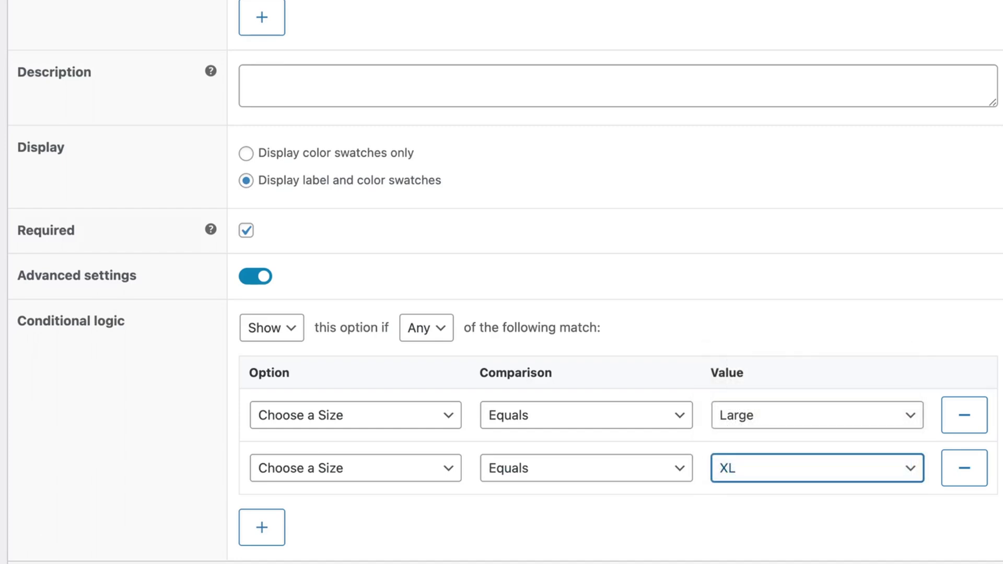
Step: Set the L/XL logic to Show when Any condition matches, save, and return to All Products
click(264, 328)
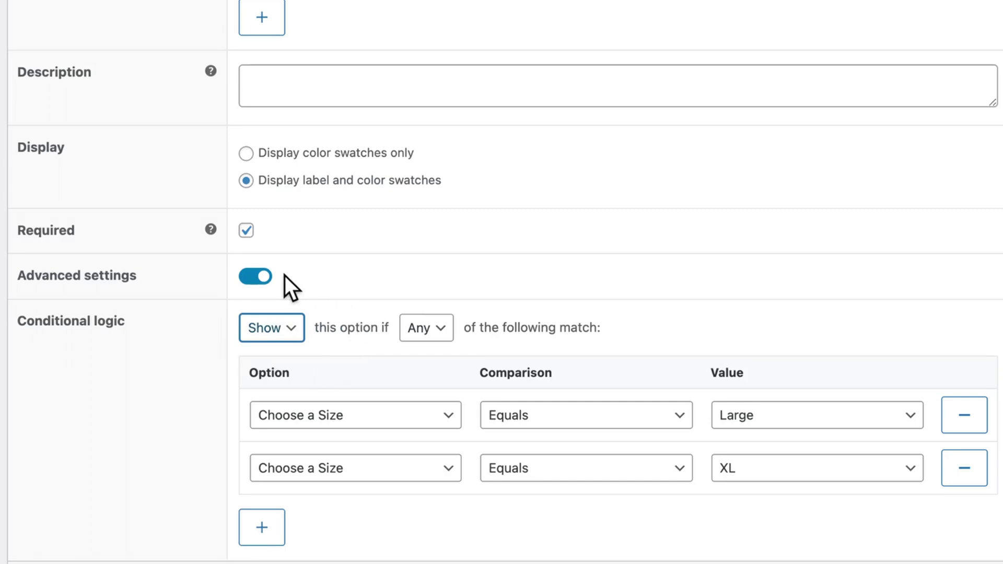
click(306, 329)
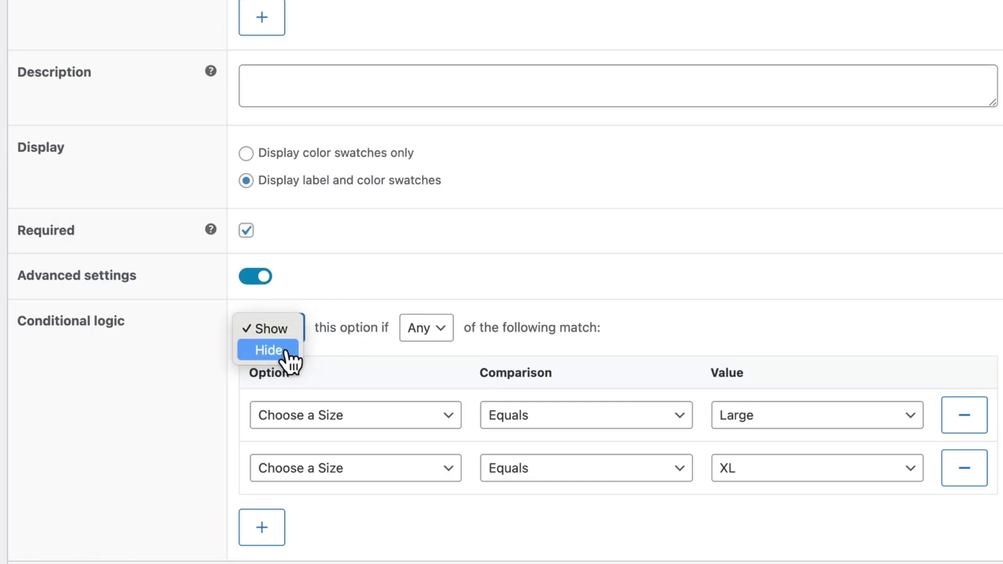
click(287, 333)
click(423, 330)
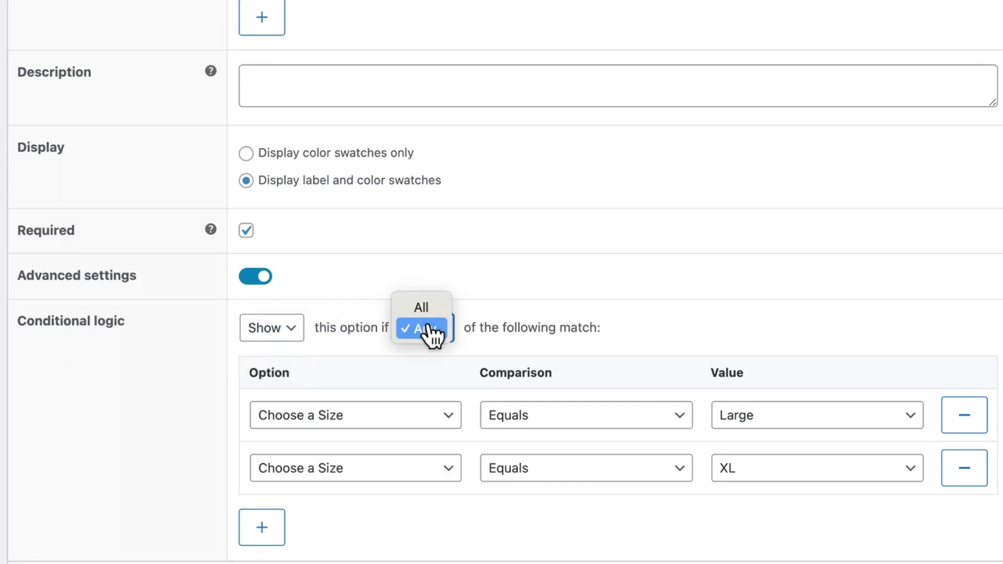
click(502, 293)
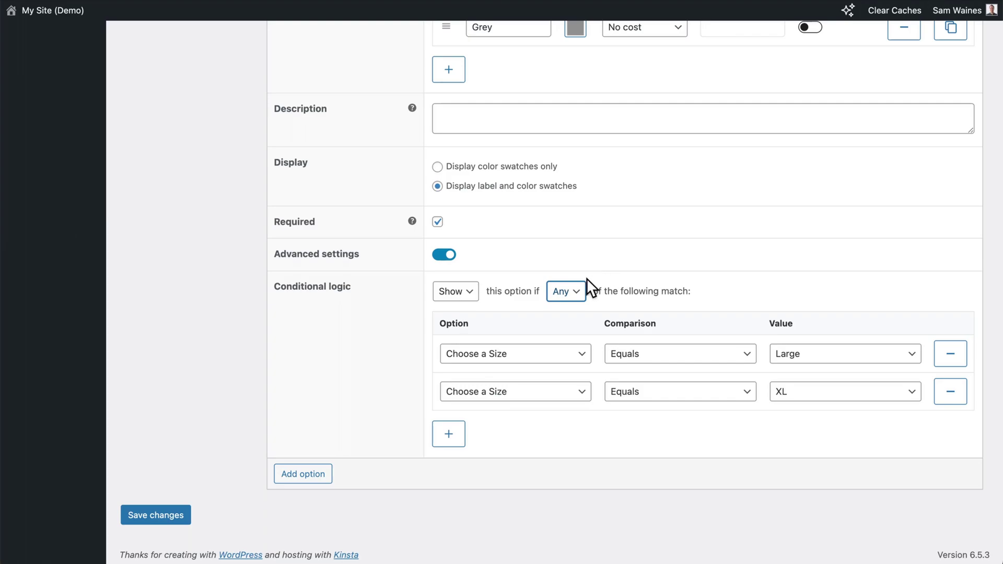
click(578, 295)
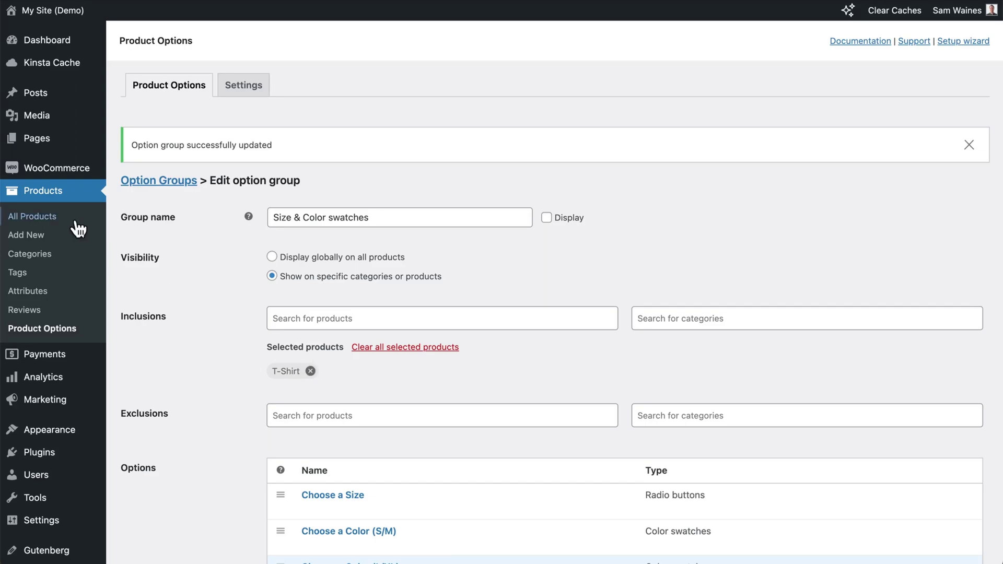
click(47, 223)
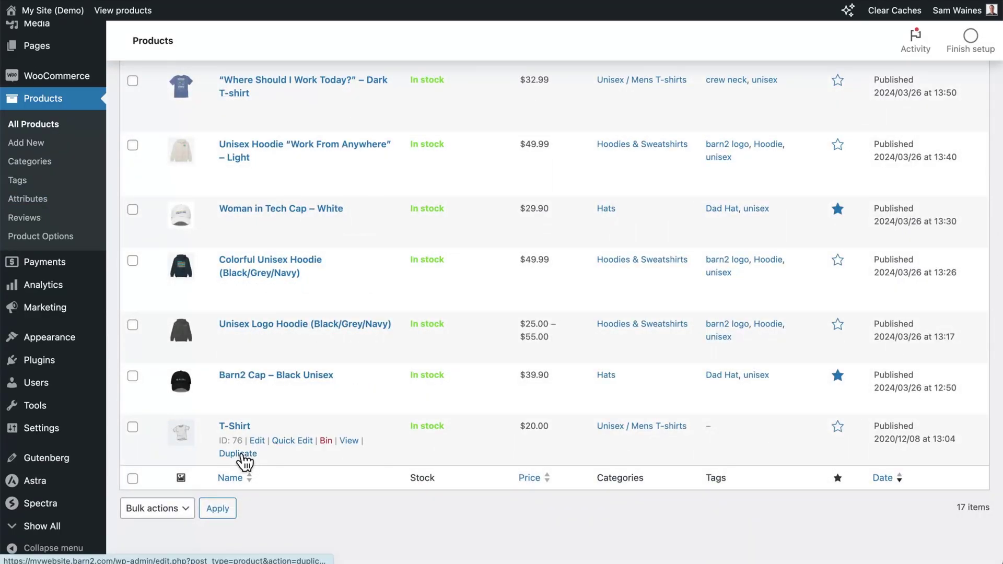
Step: View the T-Shirt product page in the store and choose size Small
click(350, 441)
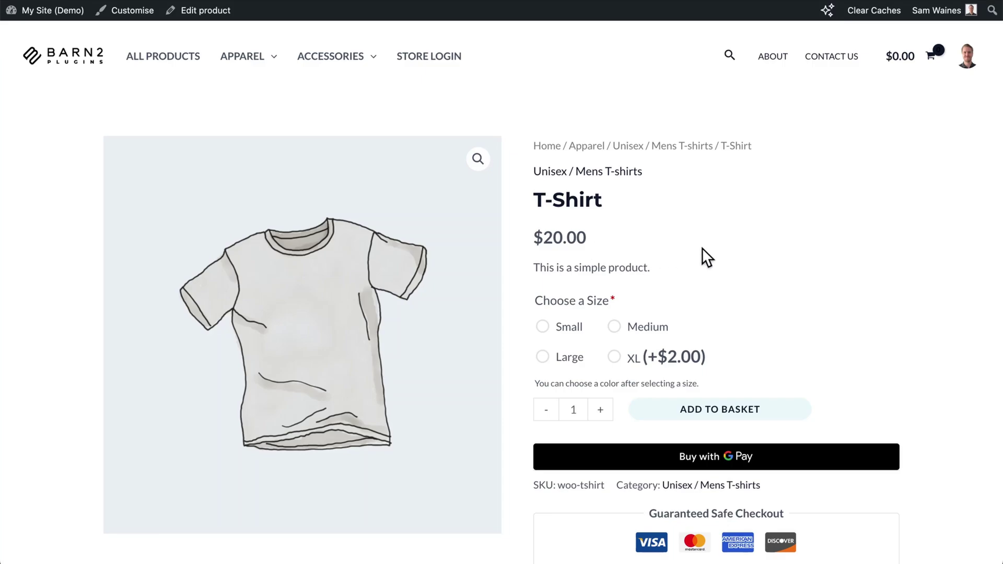
scroll(703, 249, down, 2)
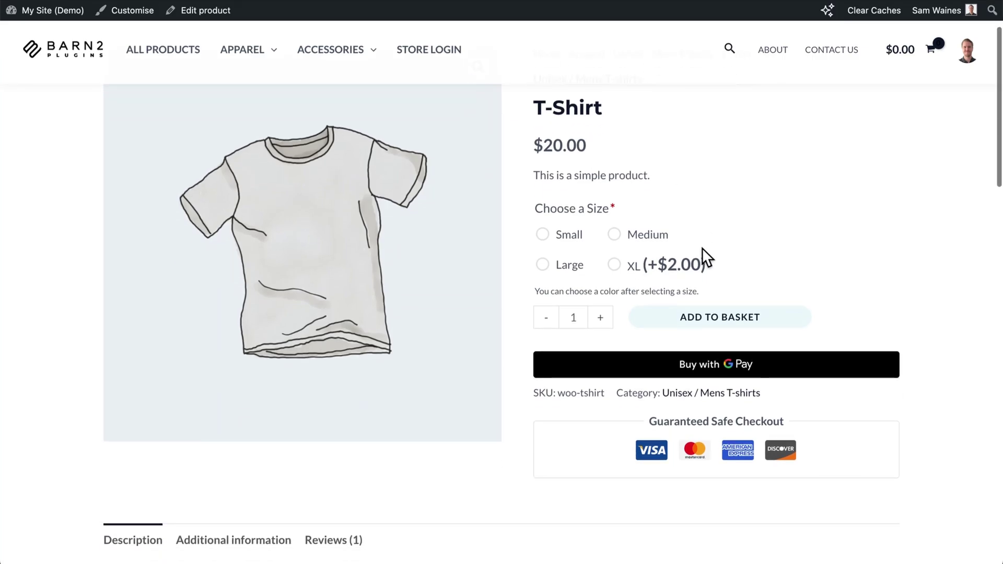
scroll(702, 248, up, 1)
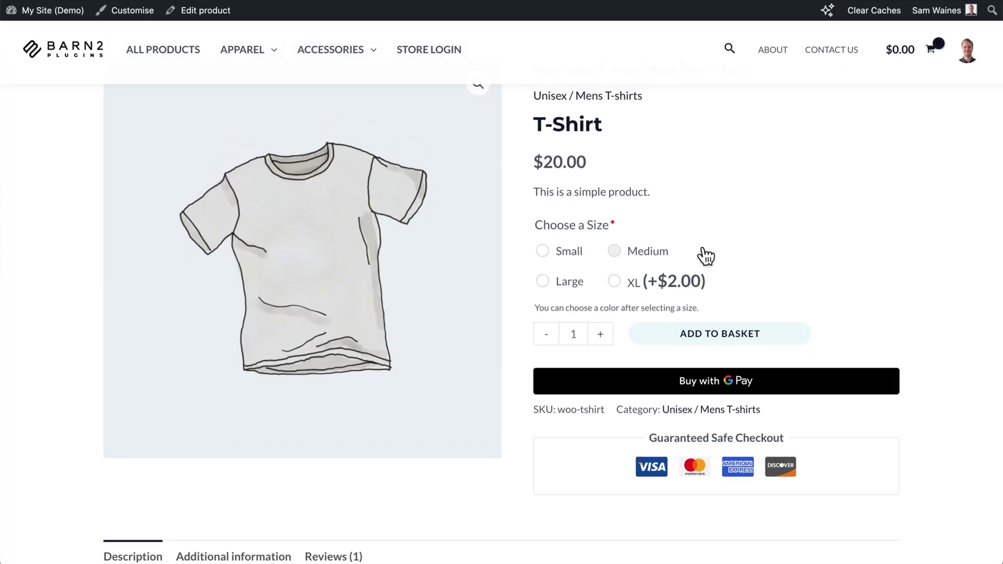
click(543, 252)
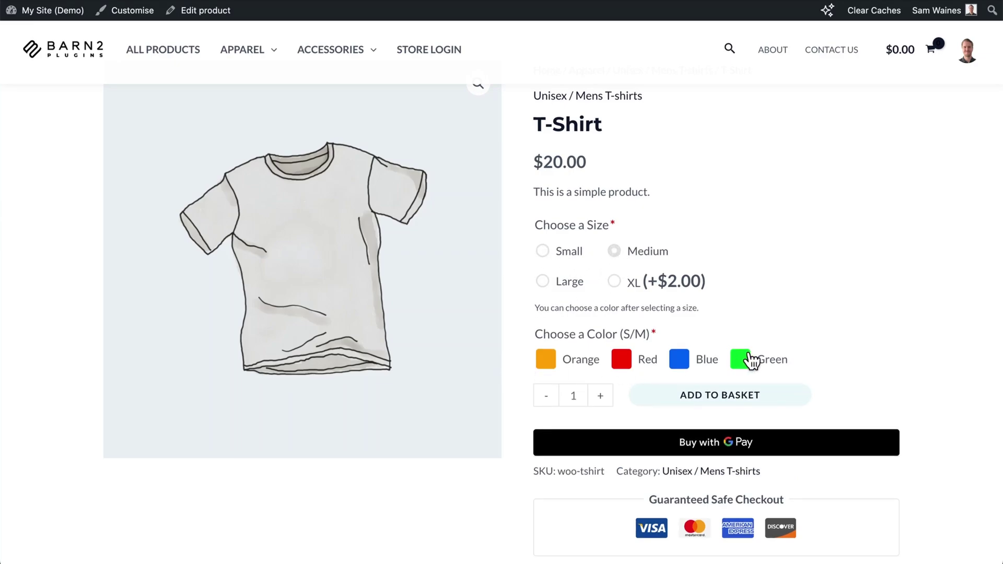
Step: Choose Large, then XL, revealing Black, White and Grey swatches at $22.00
click(543, 282)
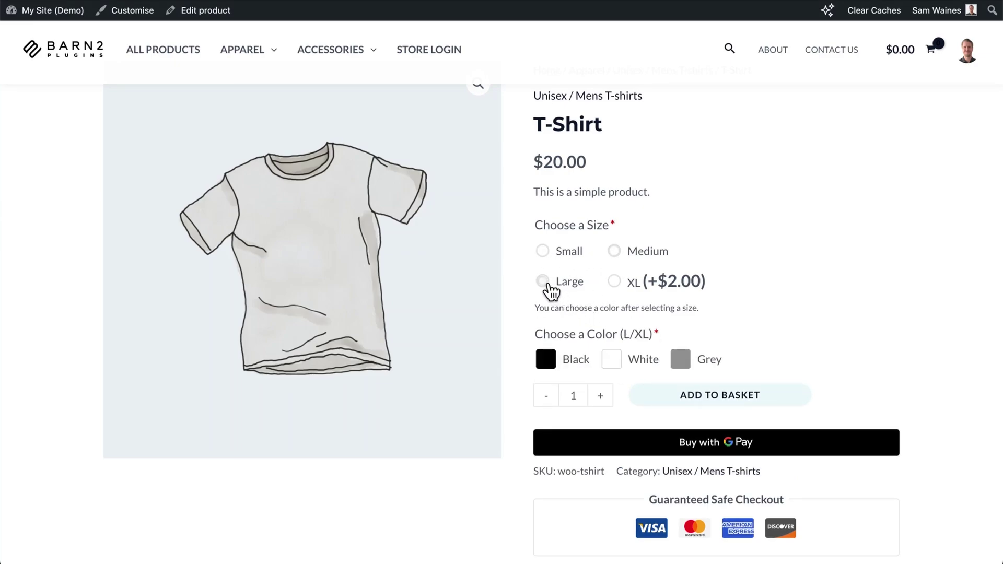
click(615, 285)
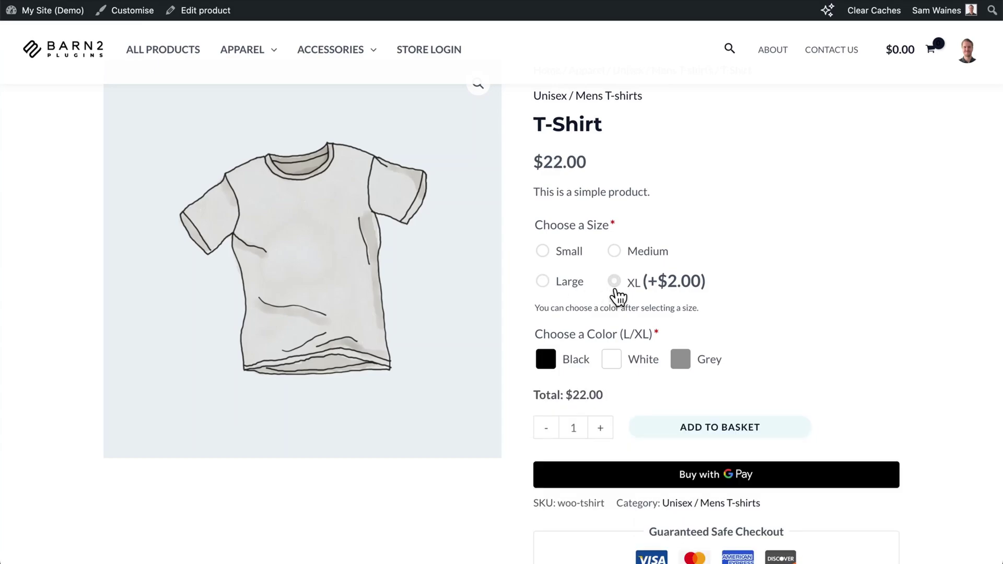